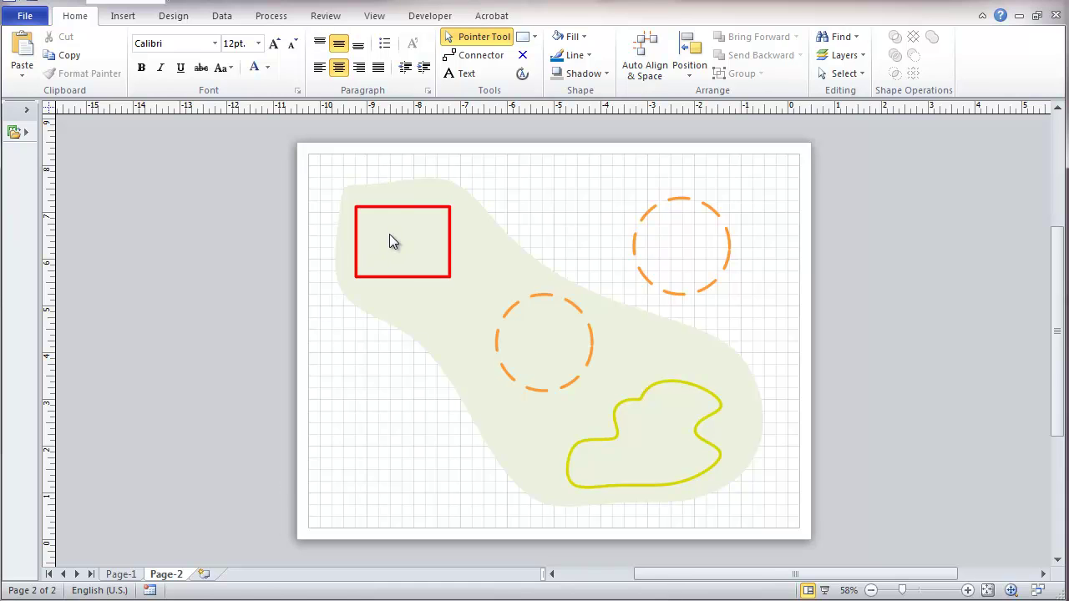
Select the rectangle, both dashed circles and the freeform shape, and open their fill settings
{"action": "left_click", "coordinate": [391, 210]}
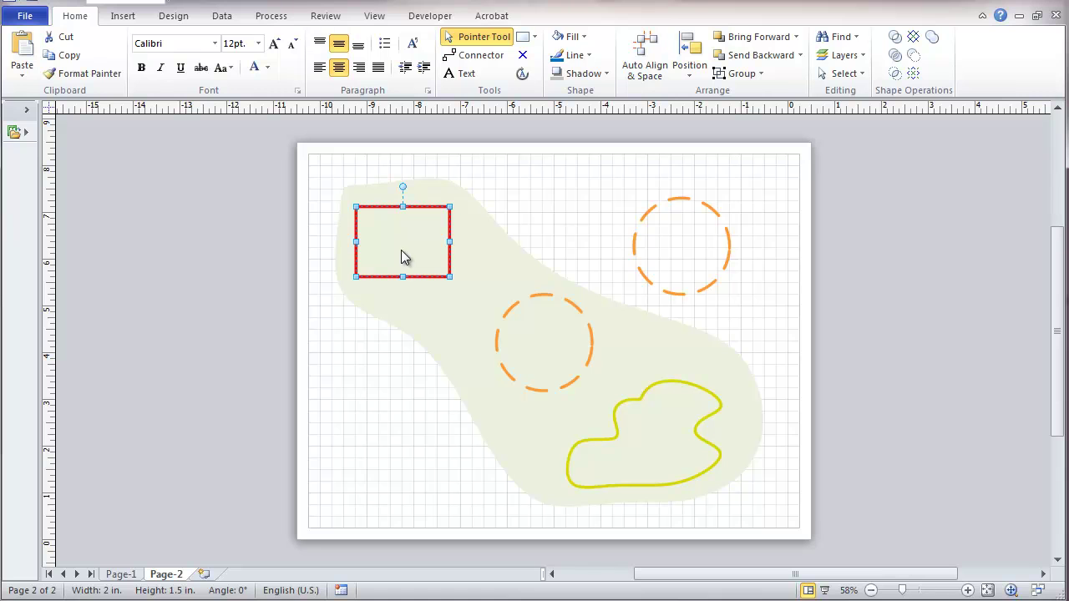
{"action": "left_click", "coordinate": [516, 309], "text": "shift"}
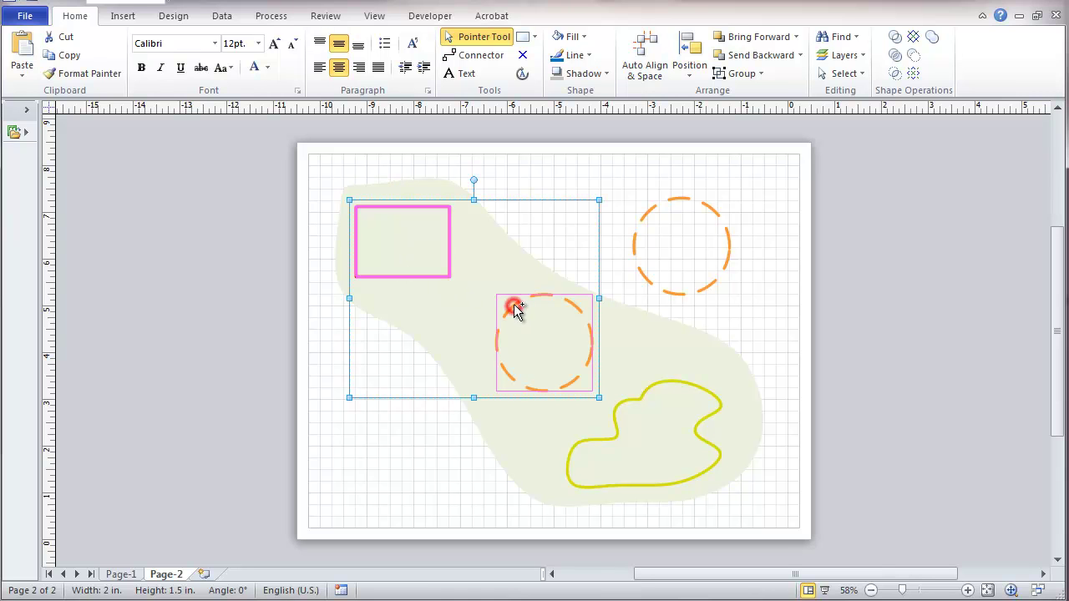
{"action": "left_click", "coordinate": [643, 222], "text": "shift"}
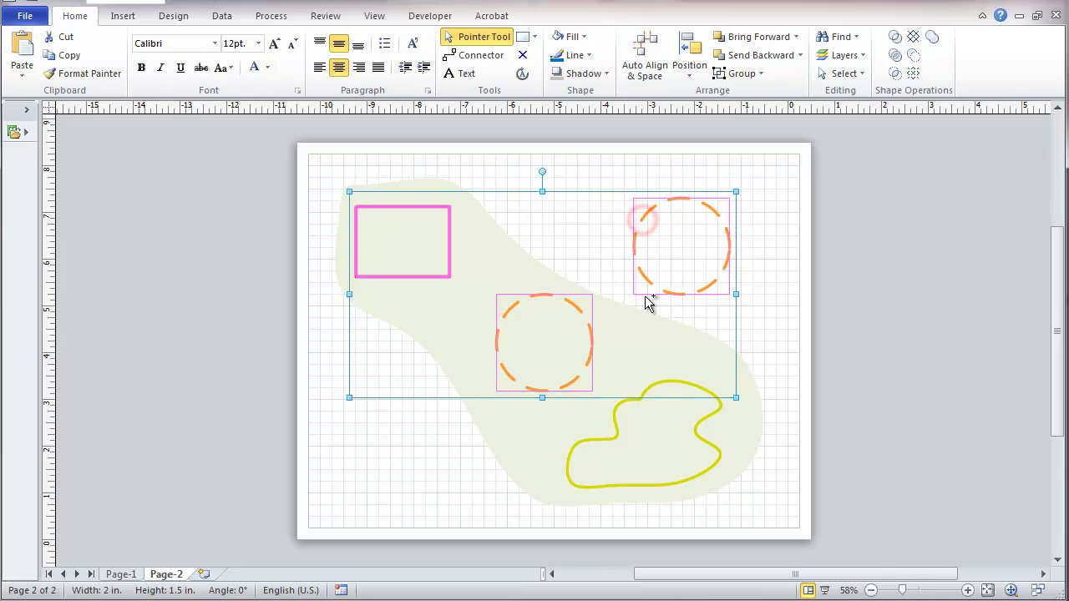
{"action": "left_click", "coordinate": [612, 437], "text": "shift"}
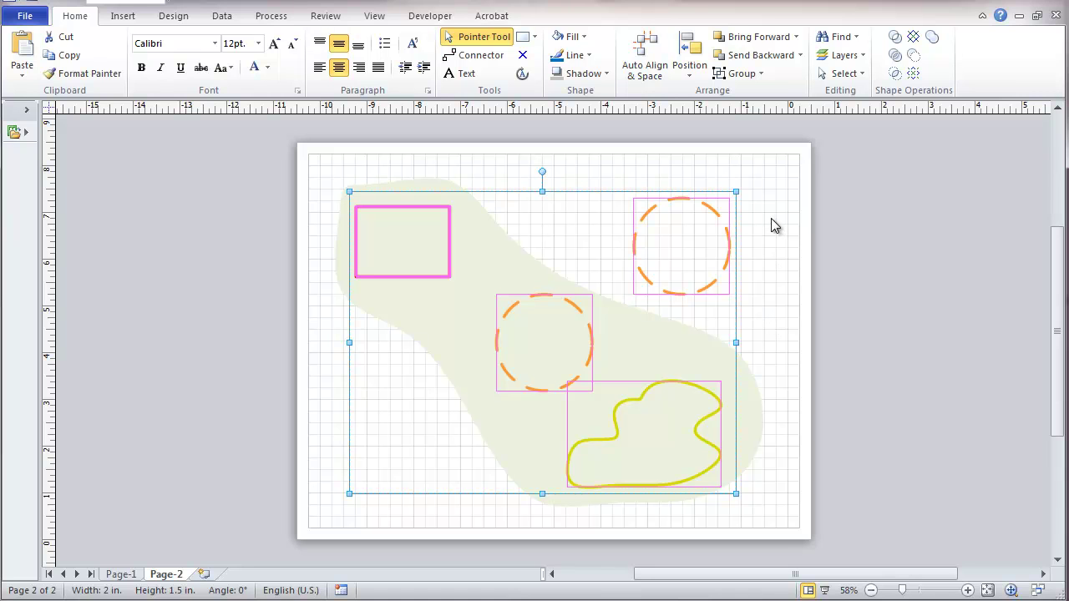
{"action": "right_click", "coordinate": [721, 219]}
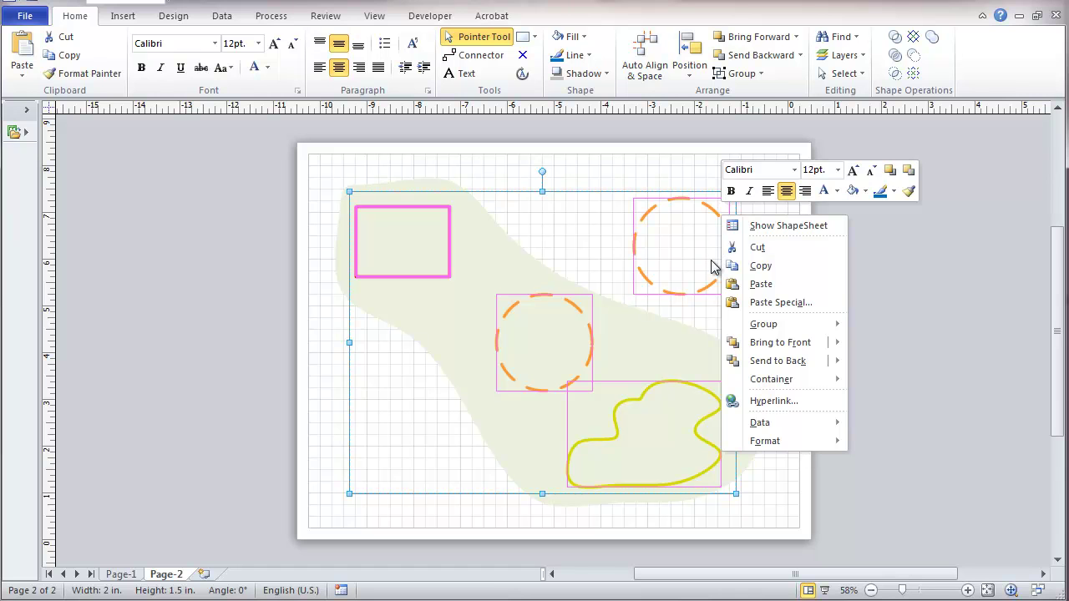
{"action": "mouse_move", "coordinate": [792, 441]}
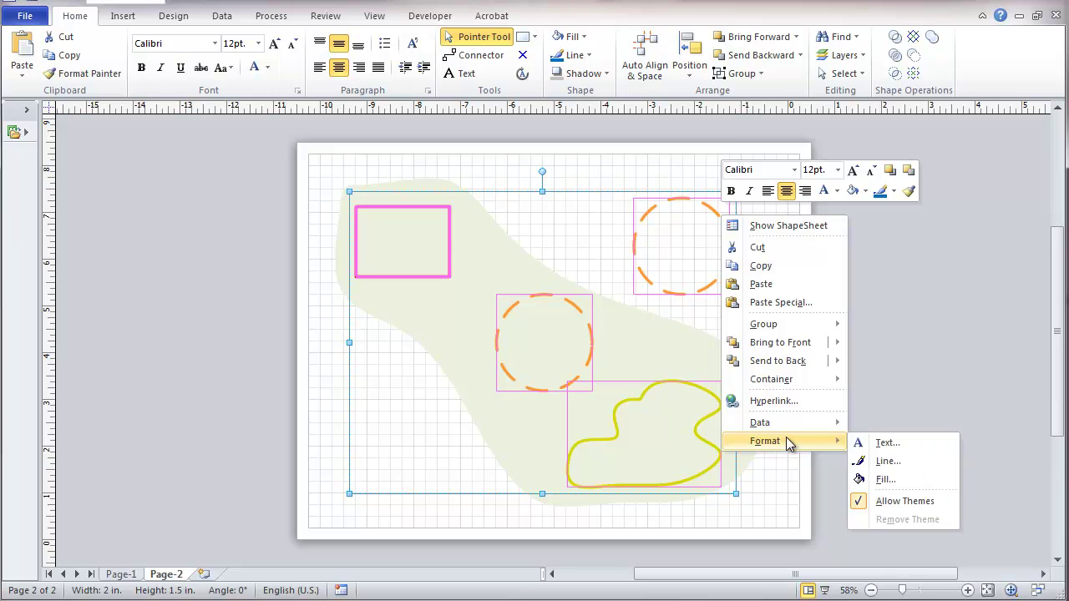
{"action": "left_click", "coordinate": [886, 481]}
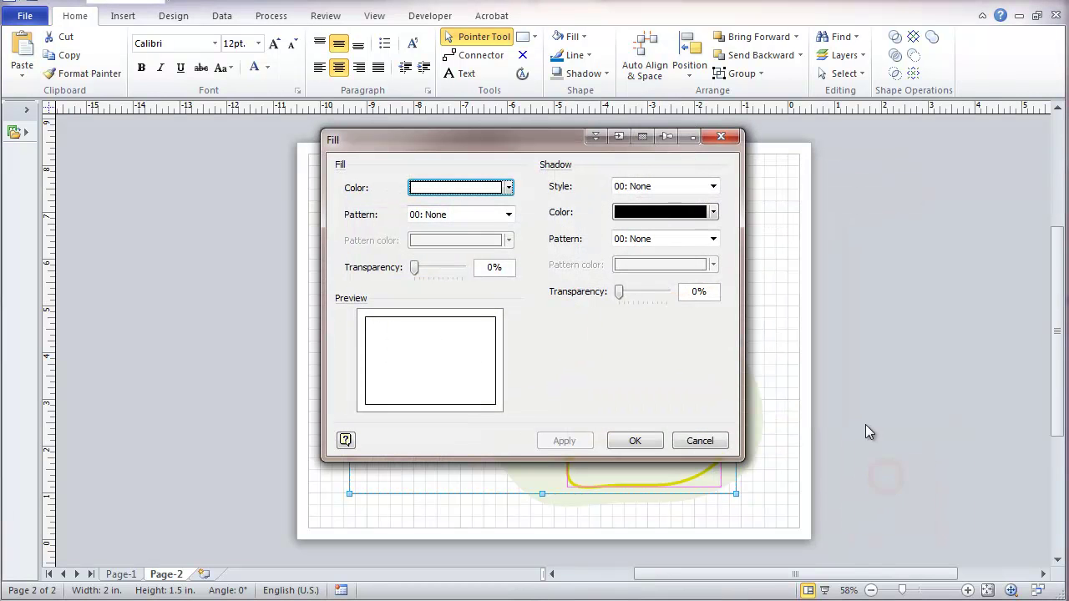
Choose fill pattern 06 with black as the pattern color for the four selected shapes
{"action": "left_click", "coordinate": [509, 215]}
{"action": "key", "text": "Down"}
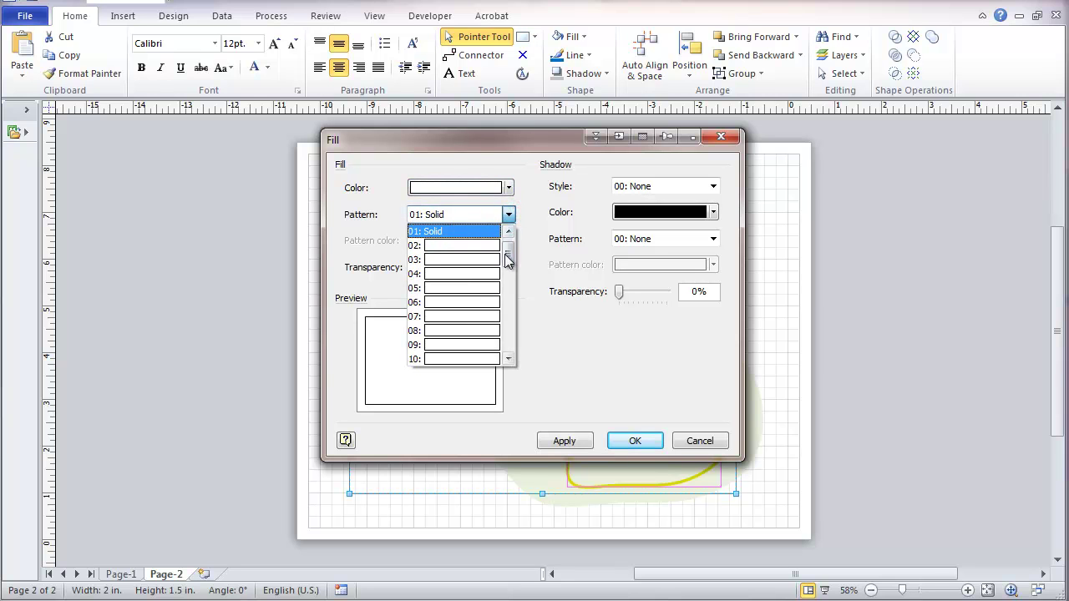
{"action": "left_click", "coordinate": [458, 302]}
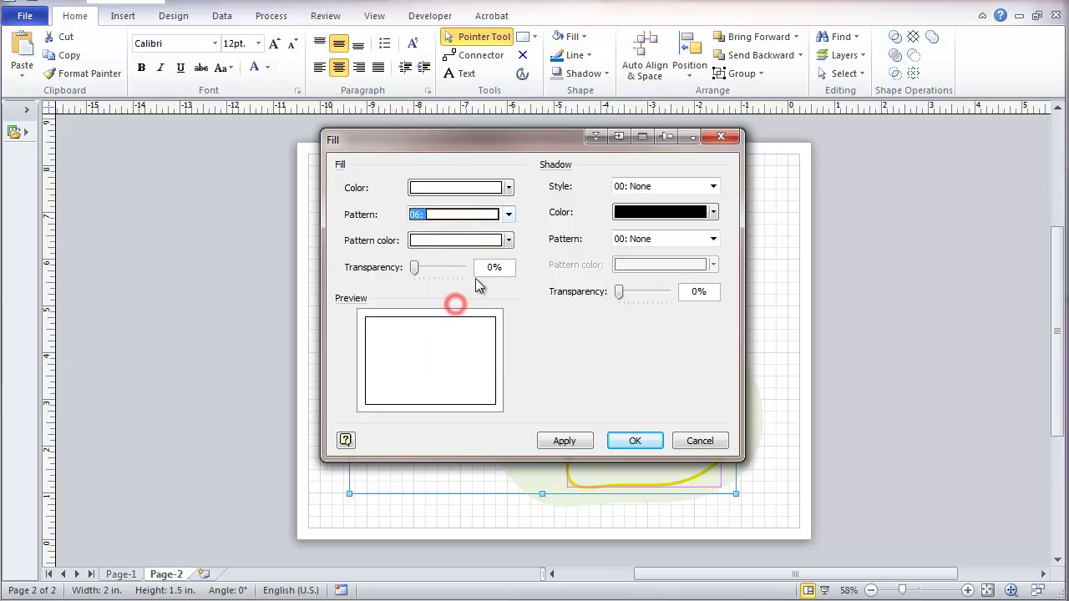
{"action": "left_click", "coordinate": [509, 240]}
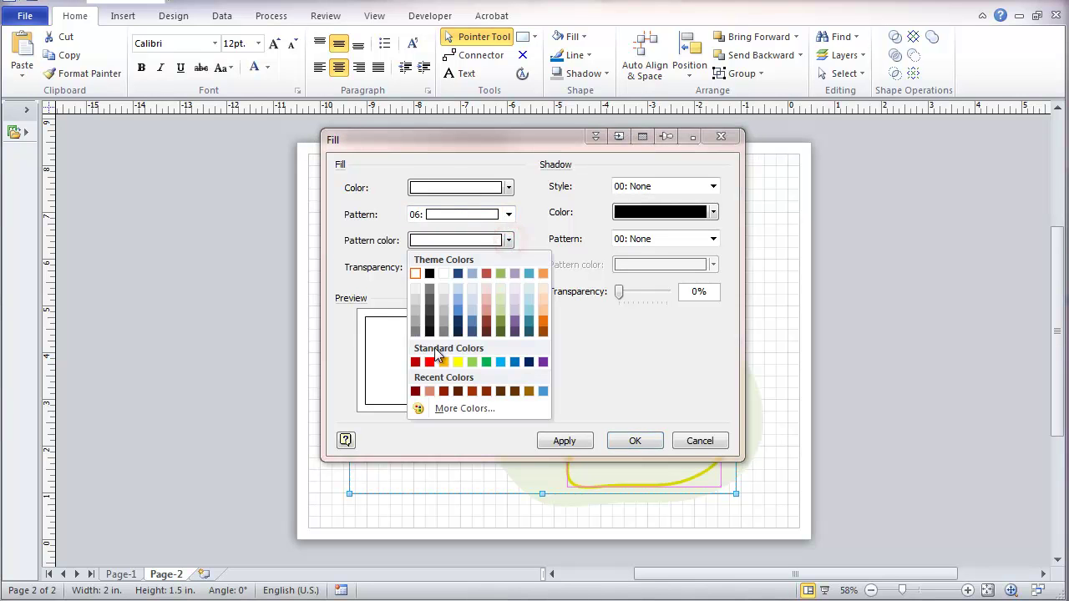
{"action": "left_click", "coordinate": [429, 273]}
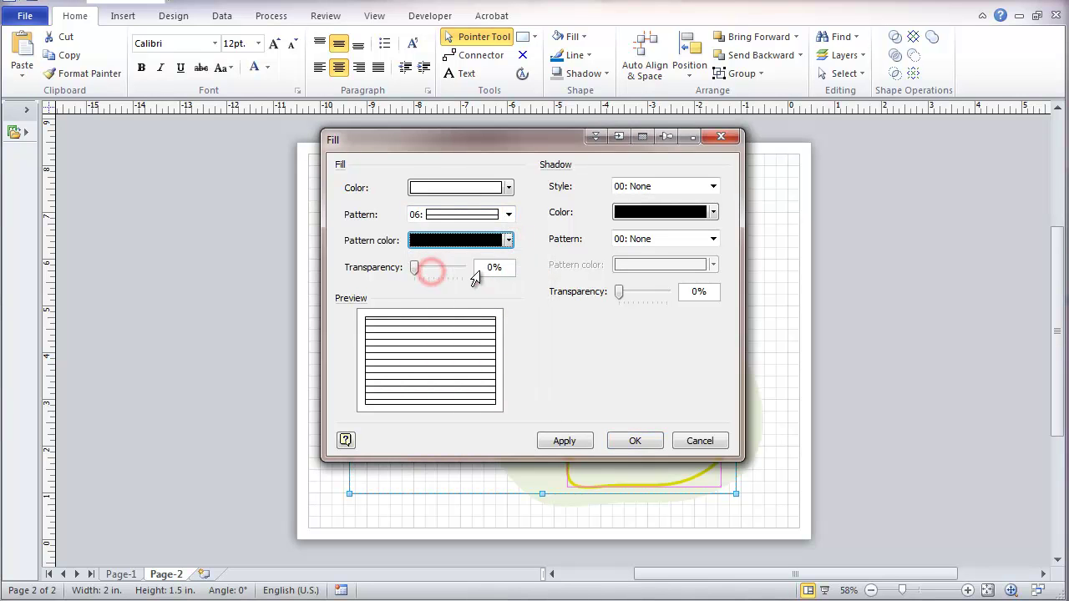
Change the fill pattern to 08, apply it to the four shapes and deselect them
{"action": "left_click", "coordinate": [509, 217]}
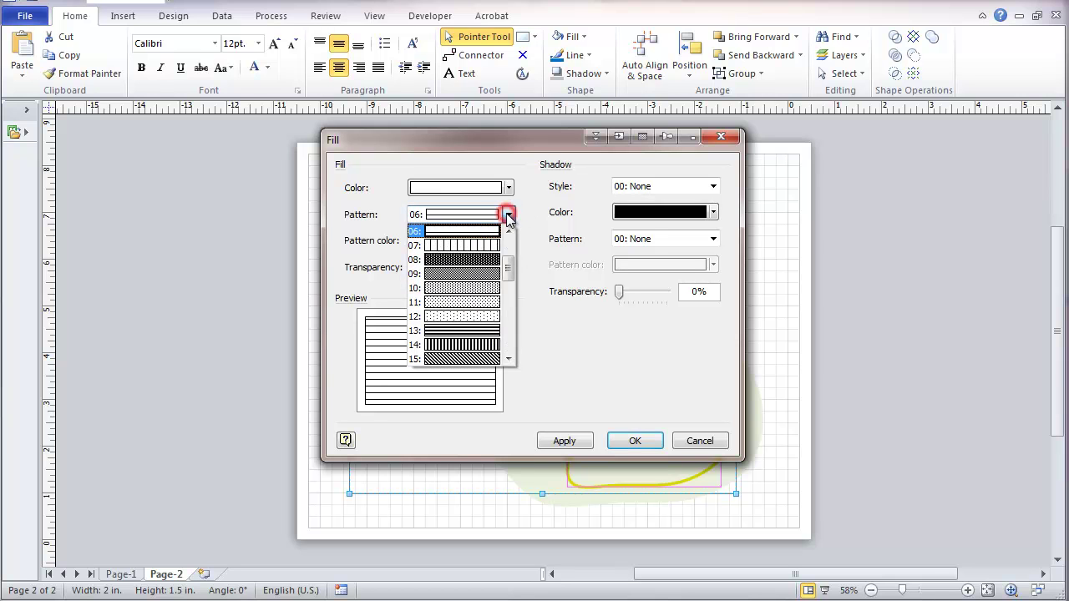
{"action": "left_click", "coordinate": [468, 261]}
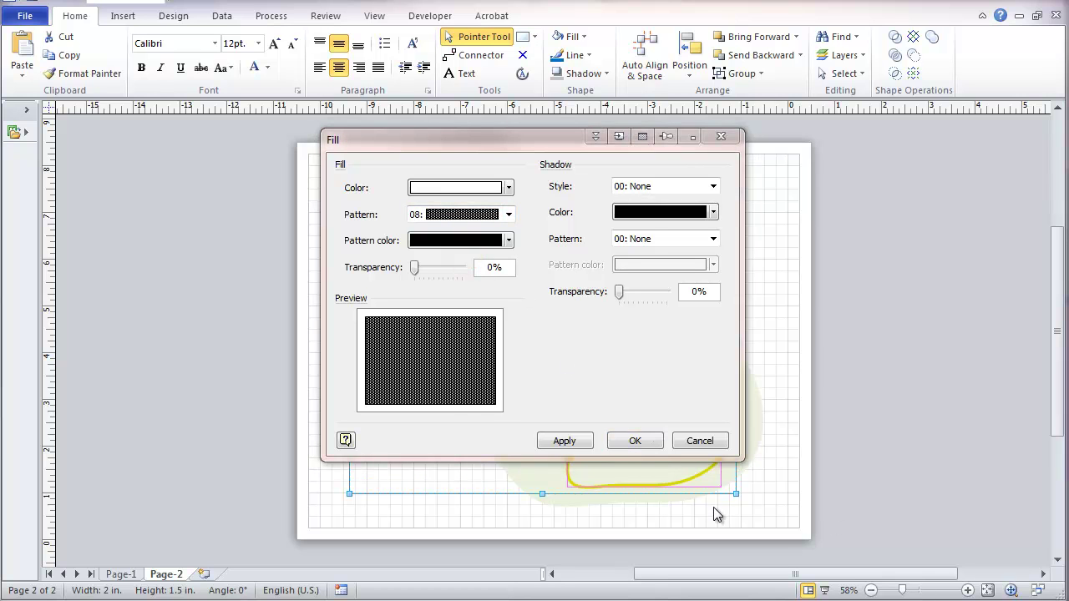
{"action": "left_click", "coordinate": [624, 443]}
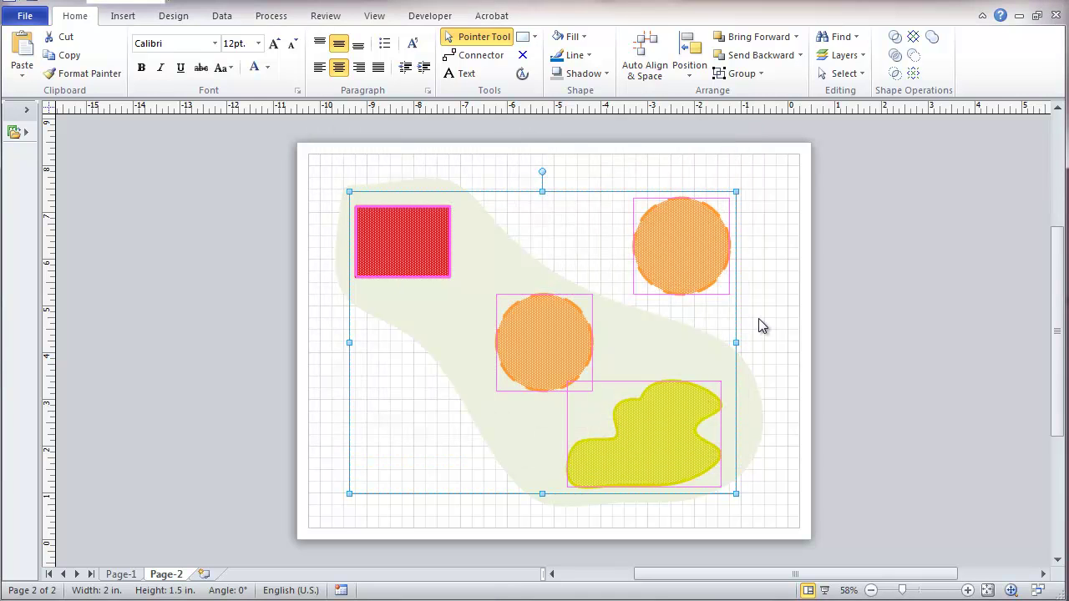
{"action": "left_click", "coordinate": [760, 264]}
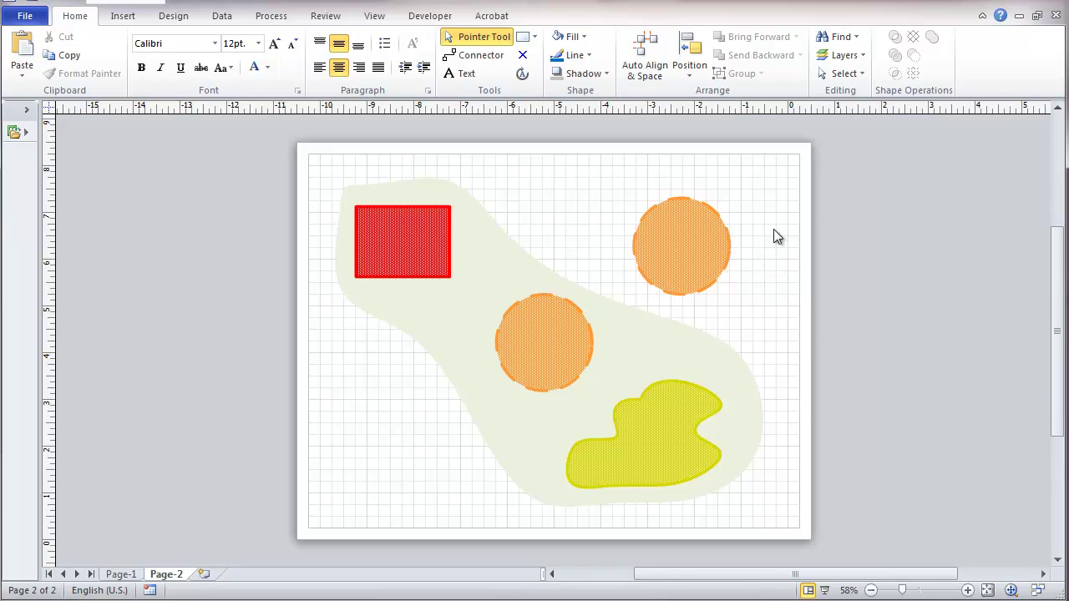
Review the properties of the page's layers, including their color settings, without changing anything
{"action": "left_click", "coordinate": [846, 56]}
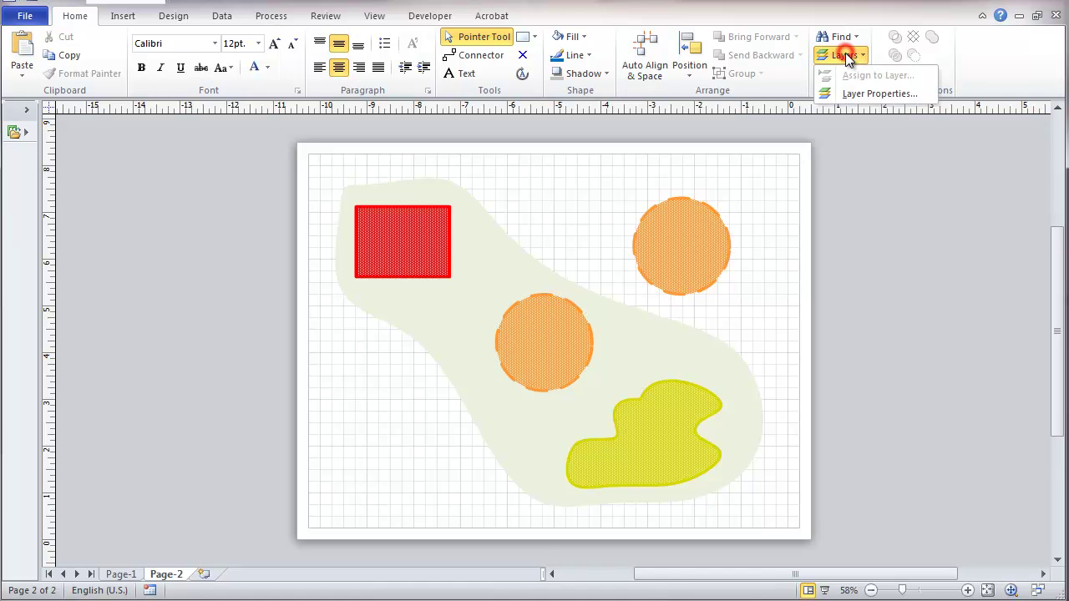
{"action": "left_click", "coordinate": [854, 93]}
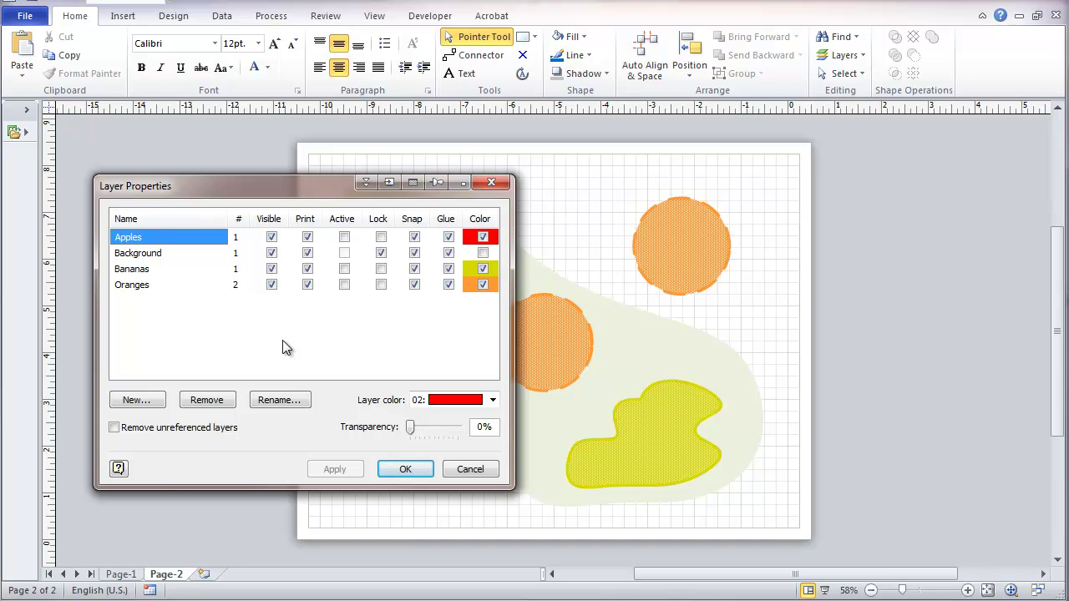
{"action": "left_click", "coordinate": [457, 470]}
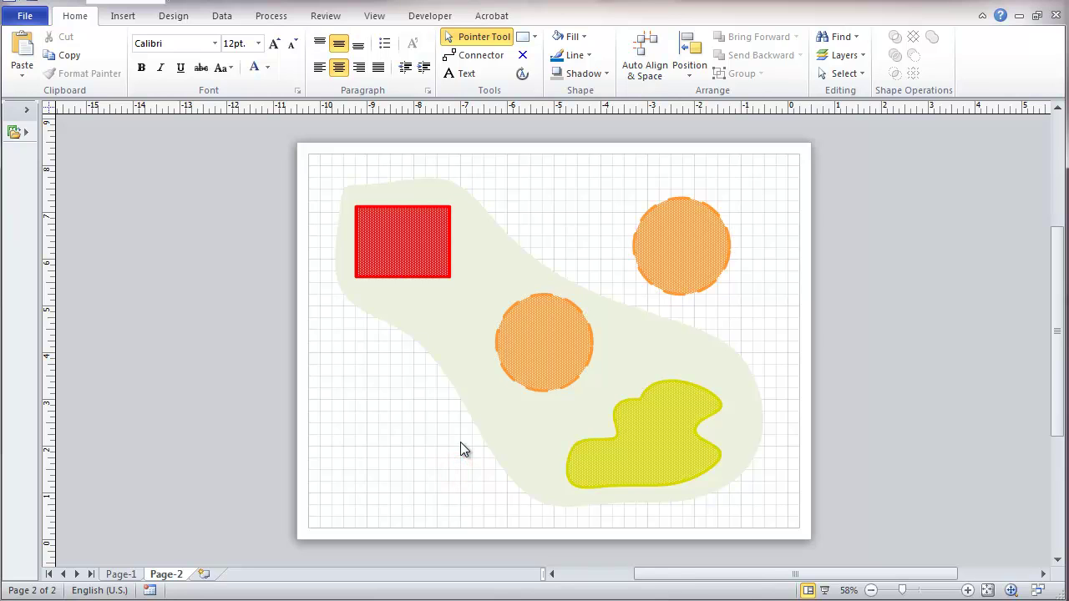
Assign the upper-right circle to the Apples layer in addition to Oranges, and deselect it
{"action": "left_click", "coordinate": [671, 246]}
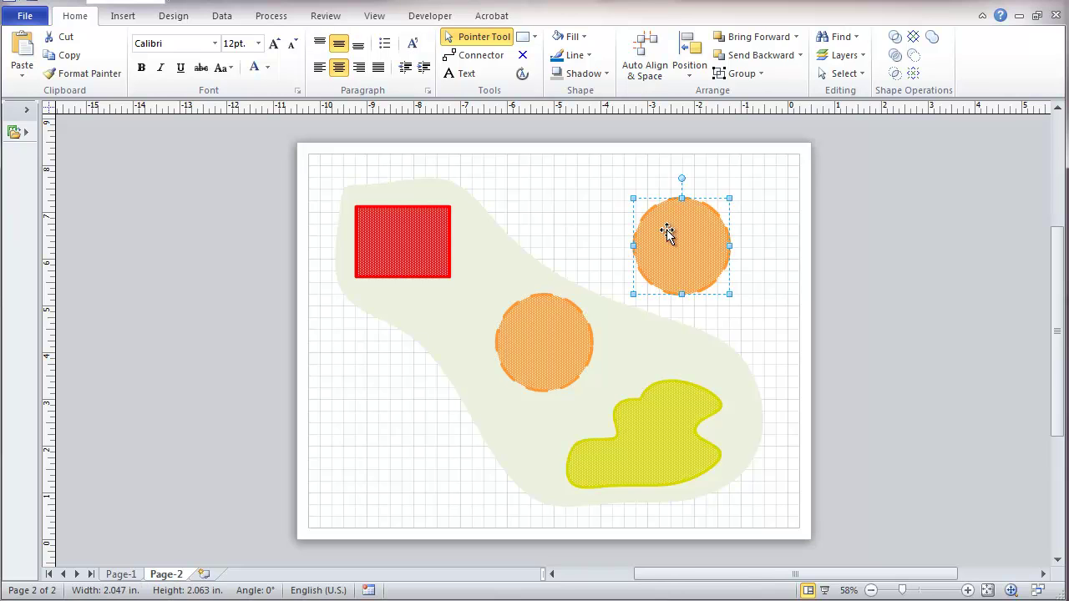
{"action": "left_click", "coordinate": [161, 3]}
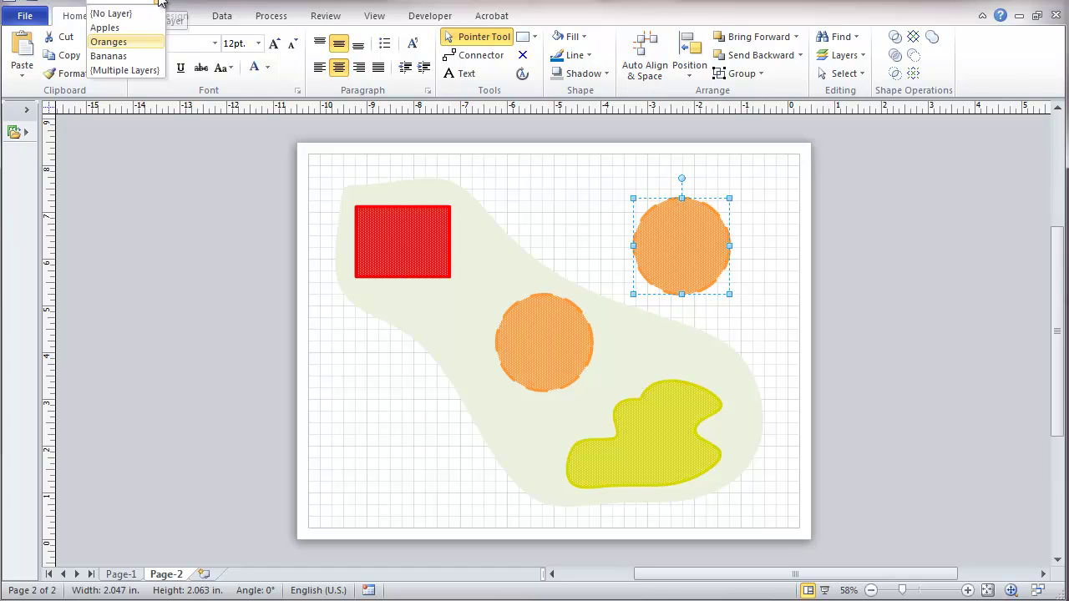
{"action": "left_click", "coordinate": [130, 70]}
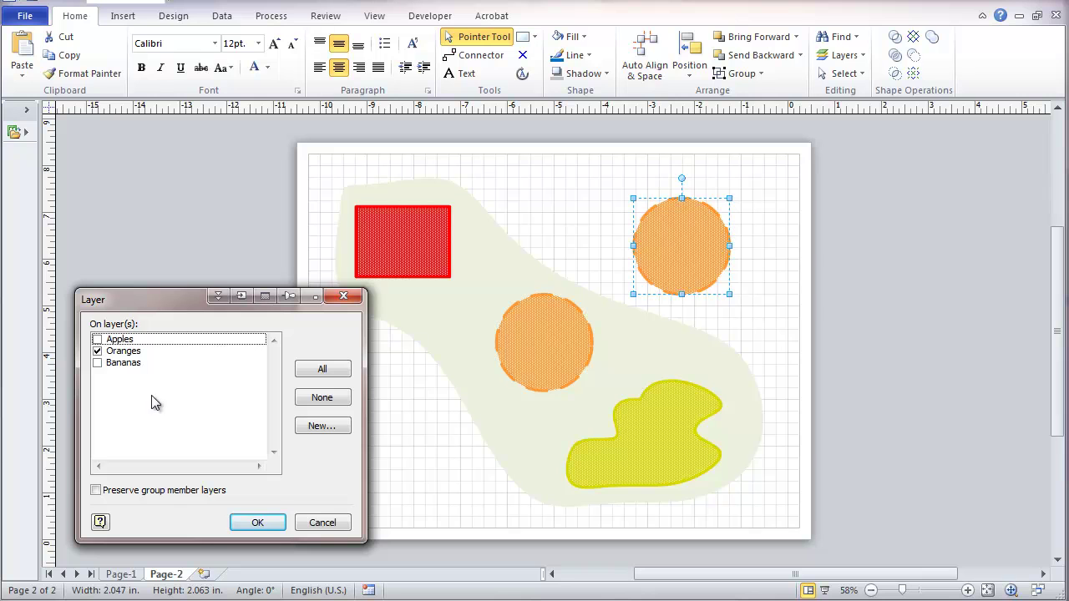
{"action": "left_click", "coordinate": [98, 340]}
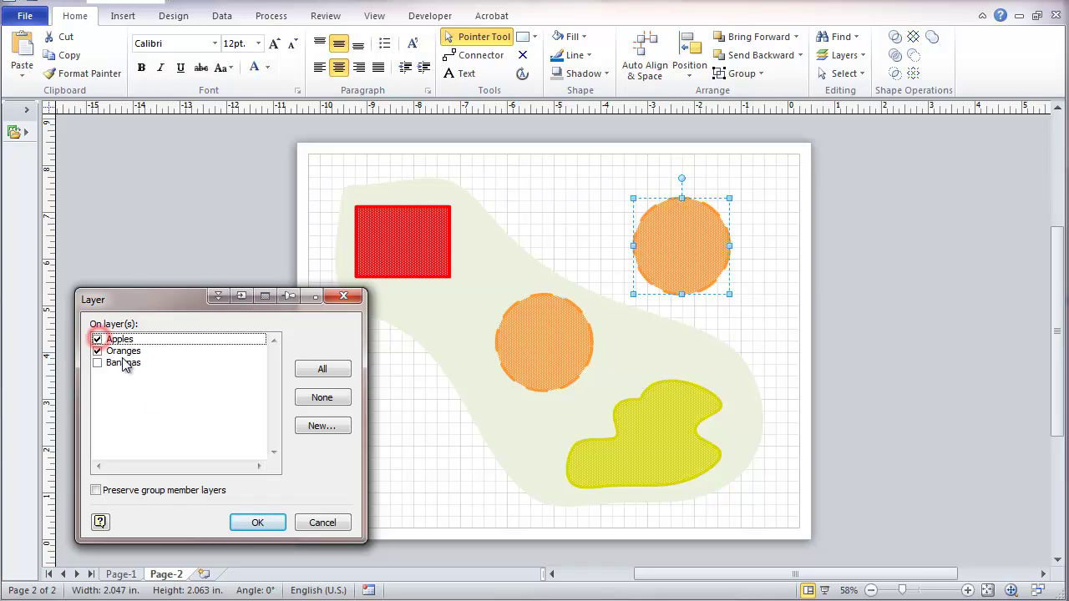
{"action": "left_click", "coordinate": [261, 525]}
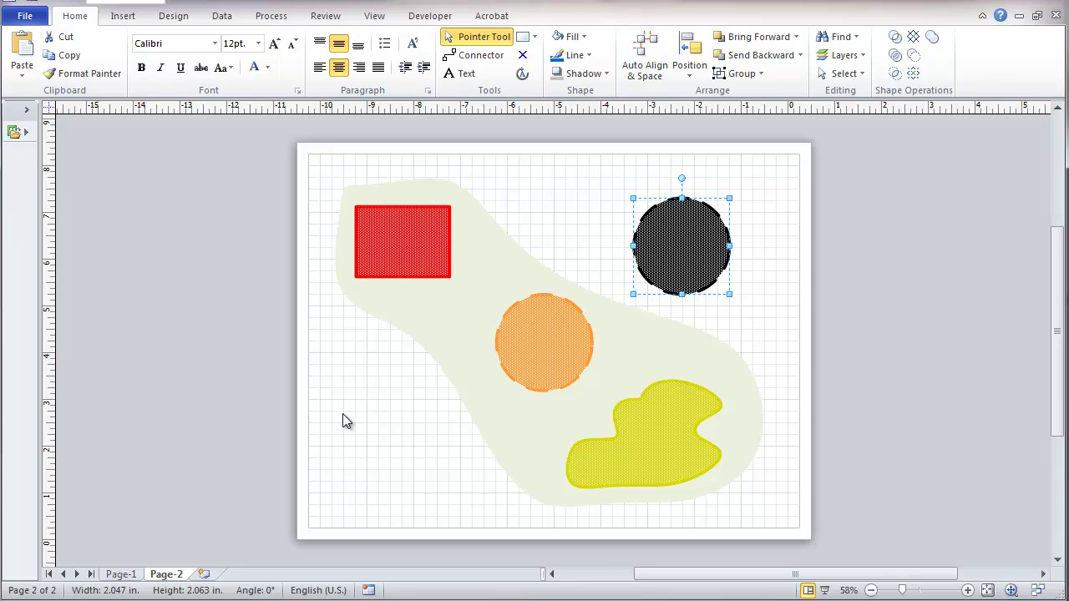
{"action": "left_click", "coordinate": [344, 411]}
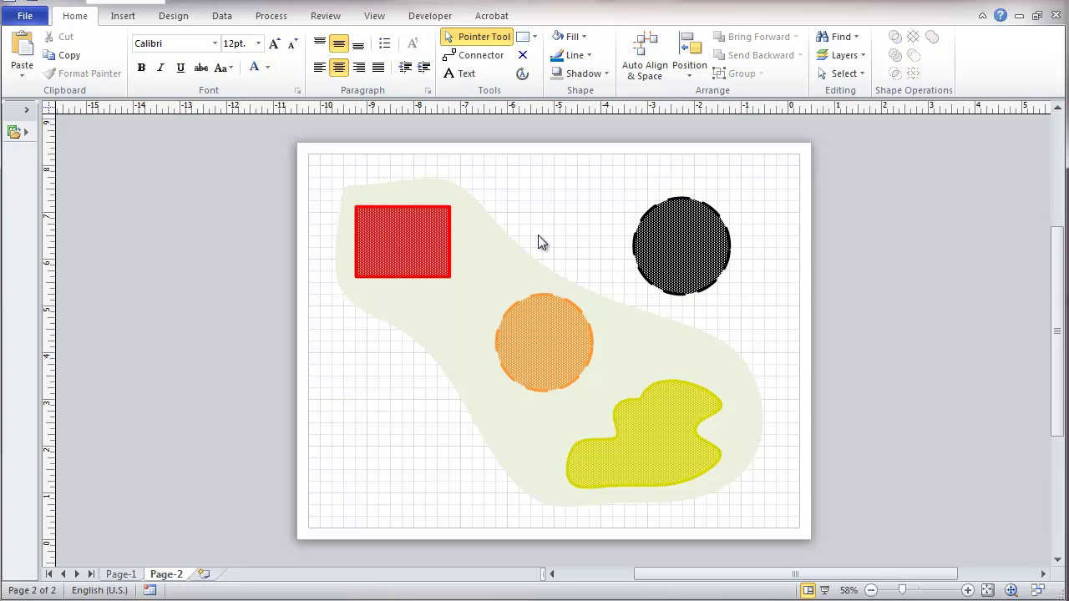
Turn off visibility and printing for the Apples layer in the layer properties and apply the change
{"action": "left_click", "coordinate": [848, 55]}
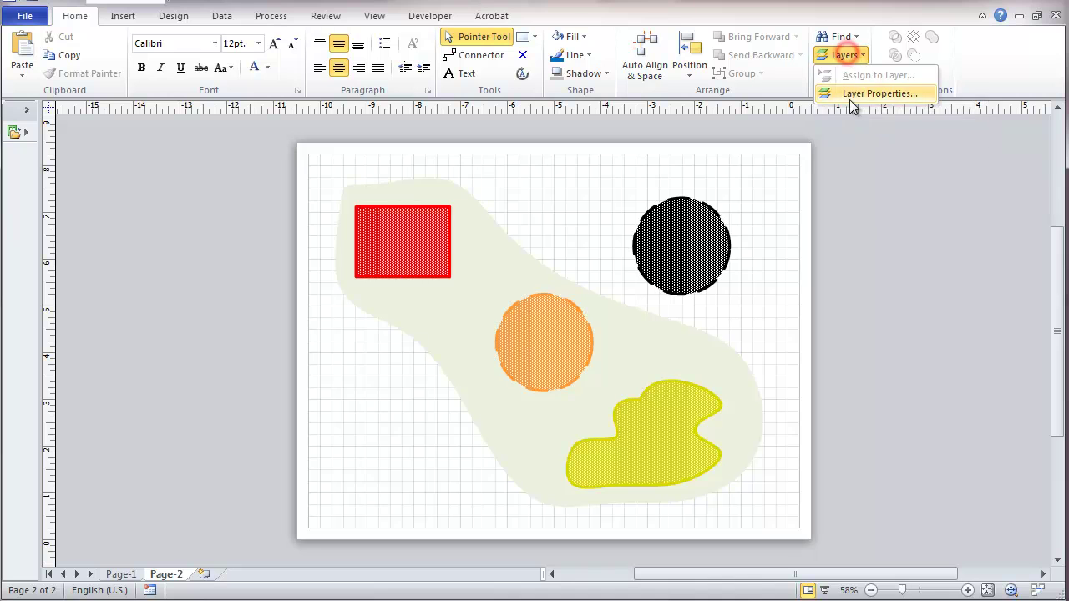
{"action": "left_click", "coordinate": [849, 91]}
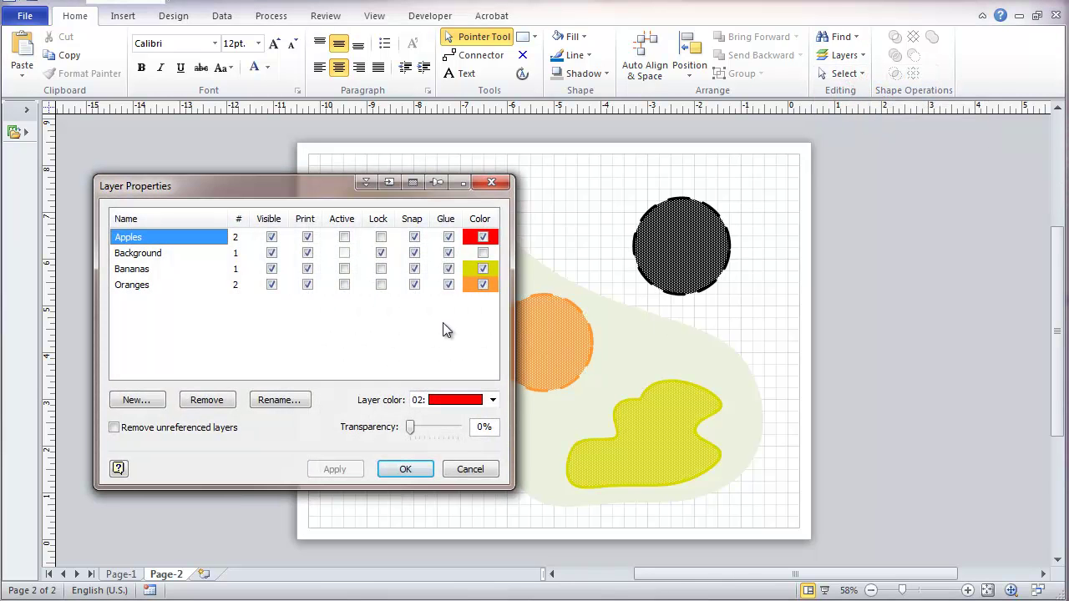
{"action": "left_click", "coordinate": [271, 237]}
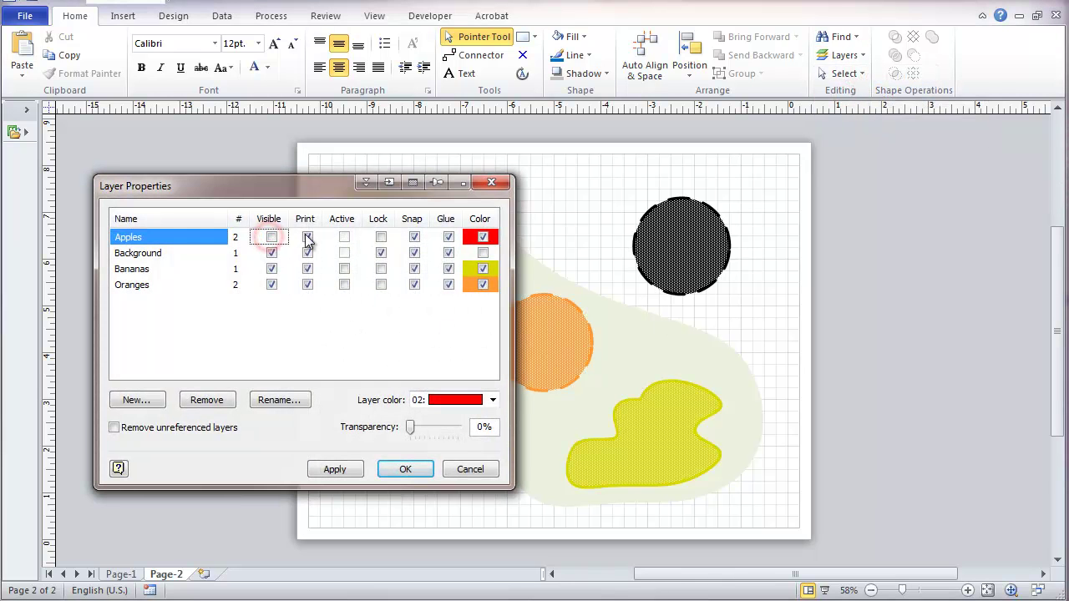
{"action": "left_click", "coordinate": [308, 238]}
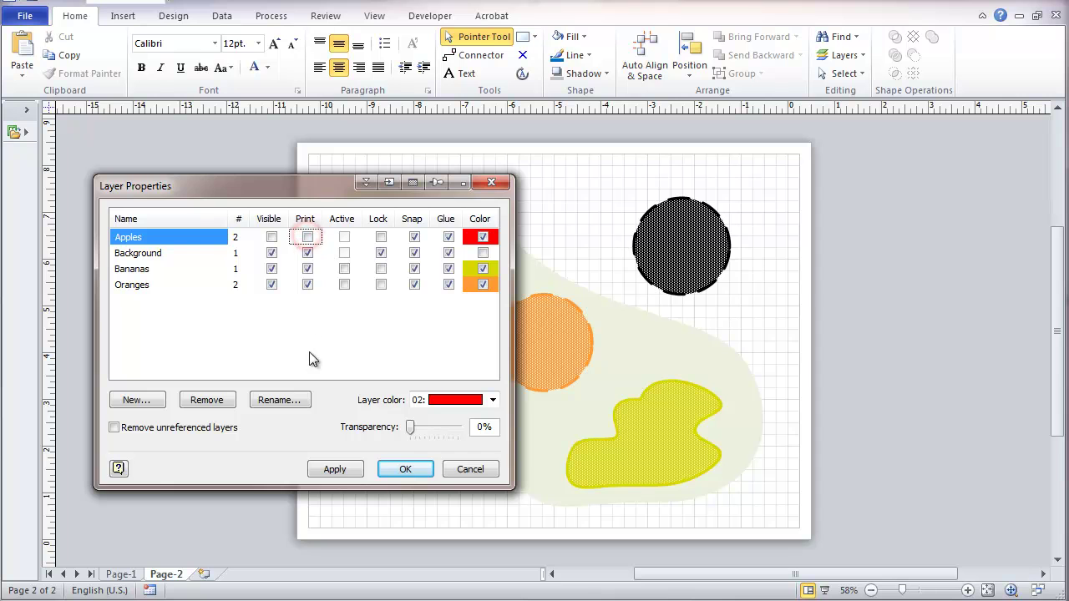
{"action": "left_click", "coordinate": [349, 473]}
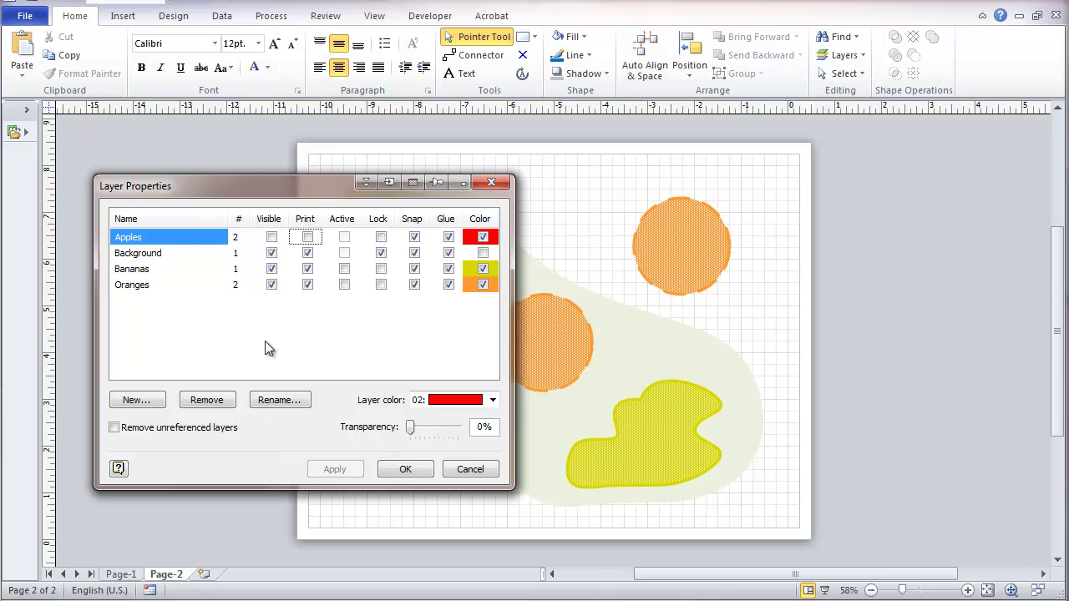
Turn visibility and printing back on for the Apples layer, apply the change and close the layer properties
{"action": "left_click", "coordinate": [271, 237]}
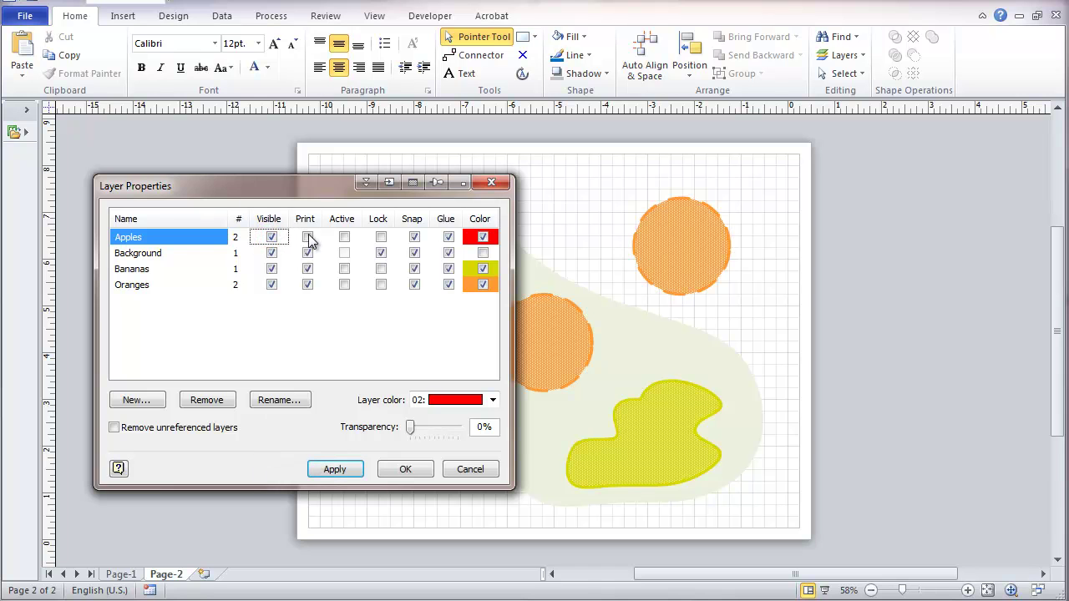
{"action": "left_click", "coordinate": [308, 237]}
{"action": "left_click", "coordinate": [327, 469]}
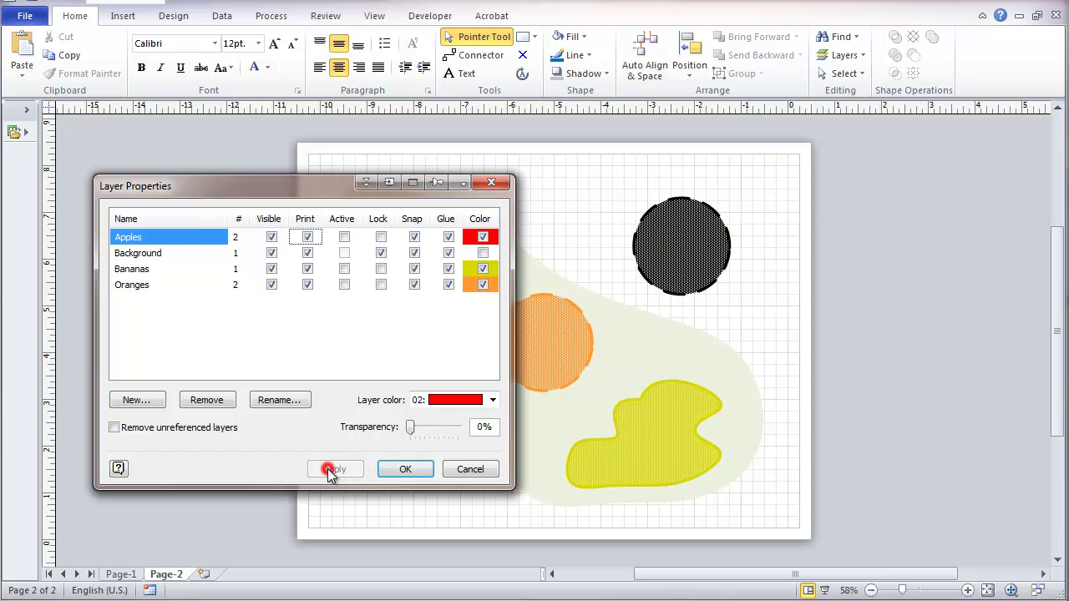
{"action": "left_click", "coordinate": [405, 470]}
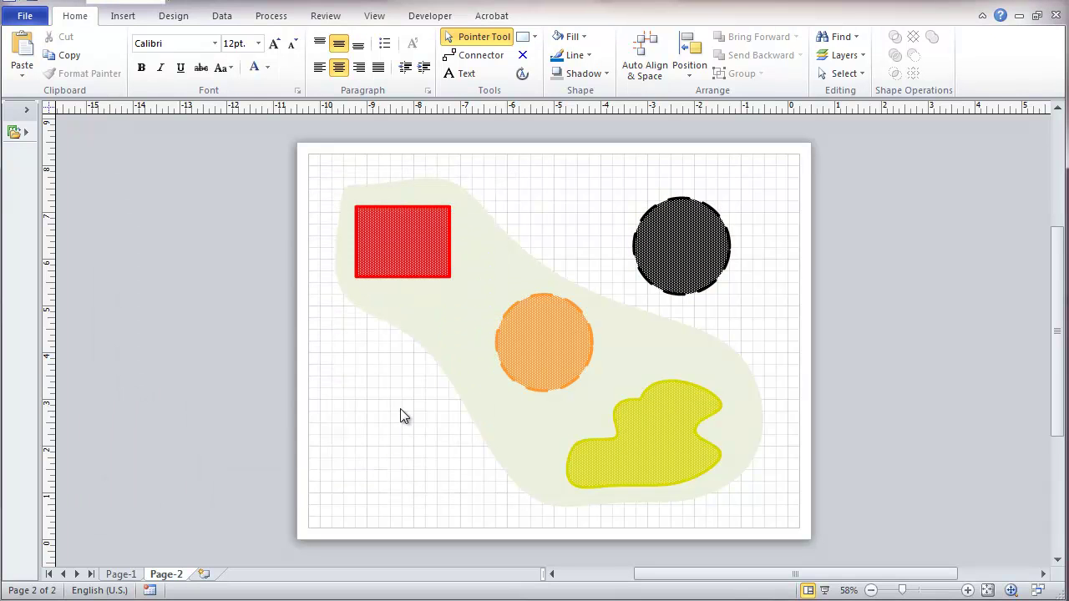
Remove the upper-right circle from the Apples layer, leaving it assigned only to Oranges
{"action": "left_click", "coordinate": [654, 241]}
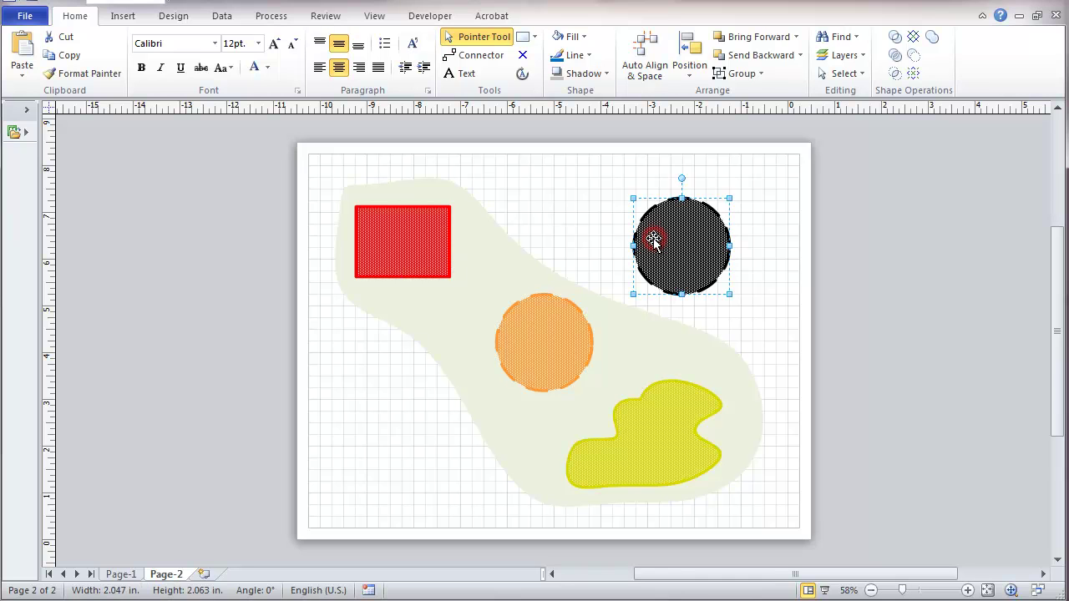
{"action": "left_click", "coordinate": [162, 5]}
{"action": "left_click", "coordinate": [130, 69]}
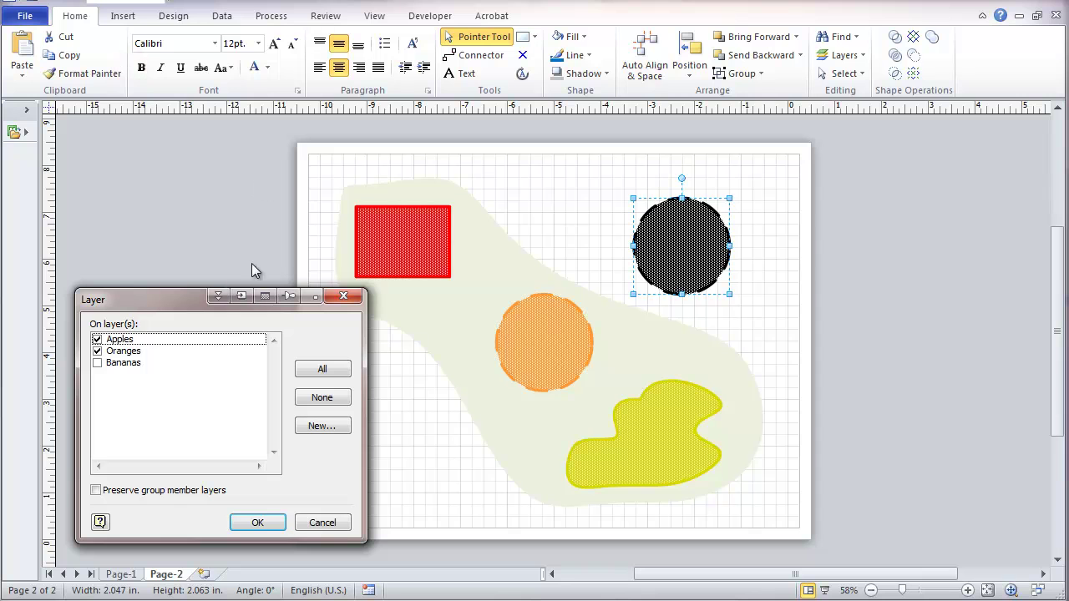
{"action": "left_click", "coordinate": [97, 339]}
{"action": "left_click", "coordinate": [259, 522]}
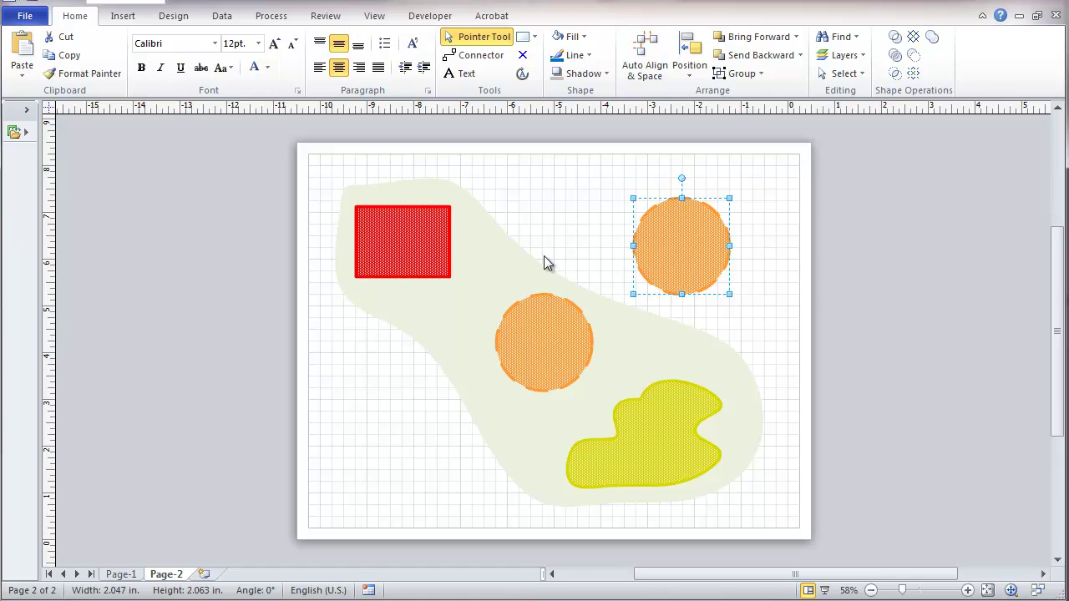
Draw a square about 1.17 by 1.19 in. in the page's lower-left area and duplicate it to make three overlapping squares
{"action": "left_click", "coordinate": [589, 190]}
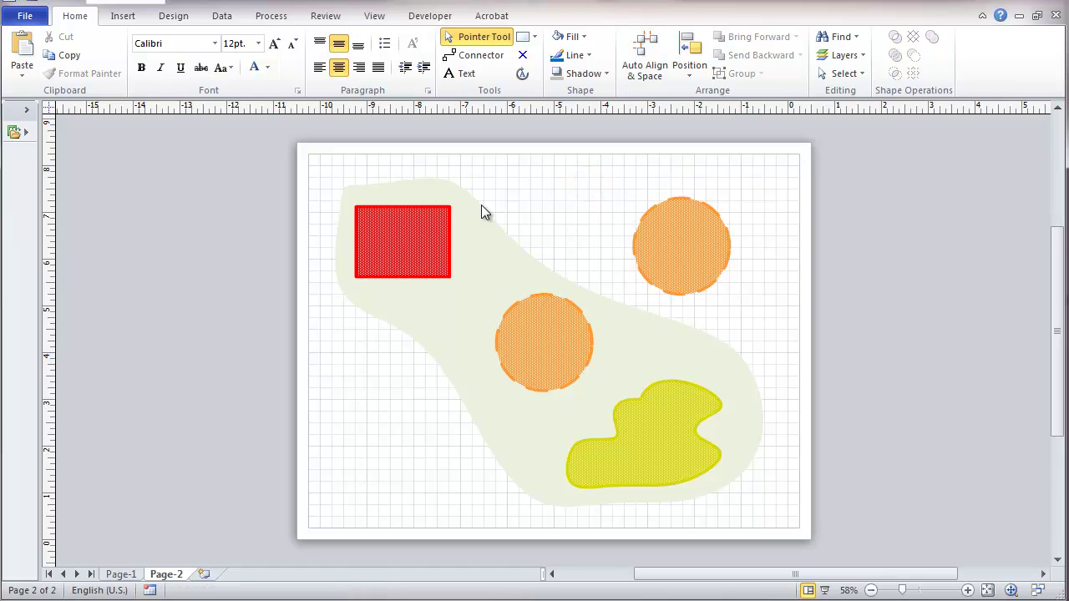
{"action": "left_click", "coordinate": [523, 36]}
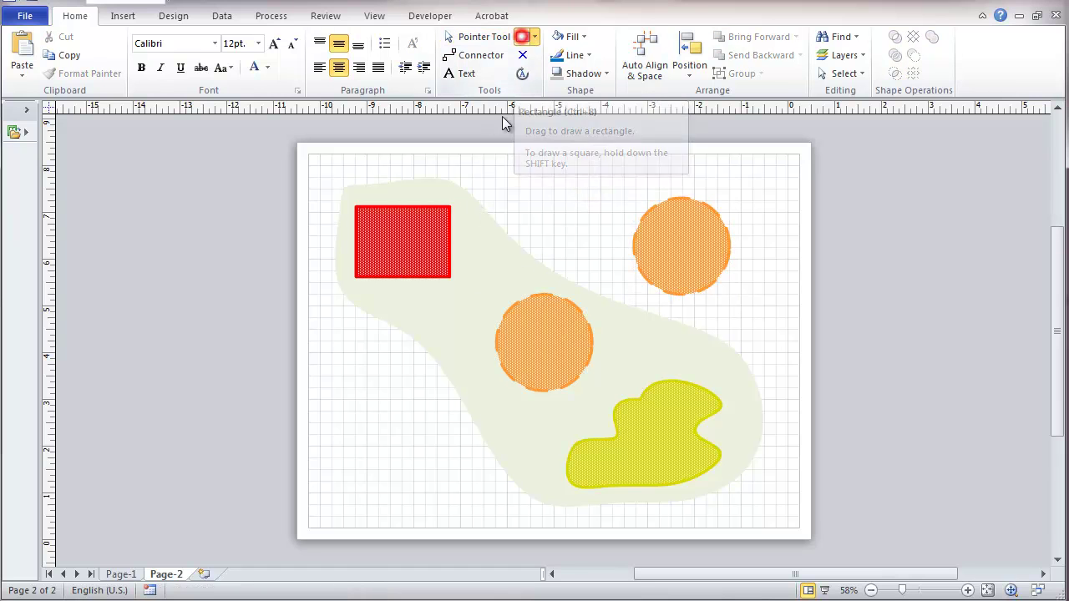
{"action": "left_click_drag", "start_coordinate": [331, 388], "coordinate": [388, 444]}
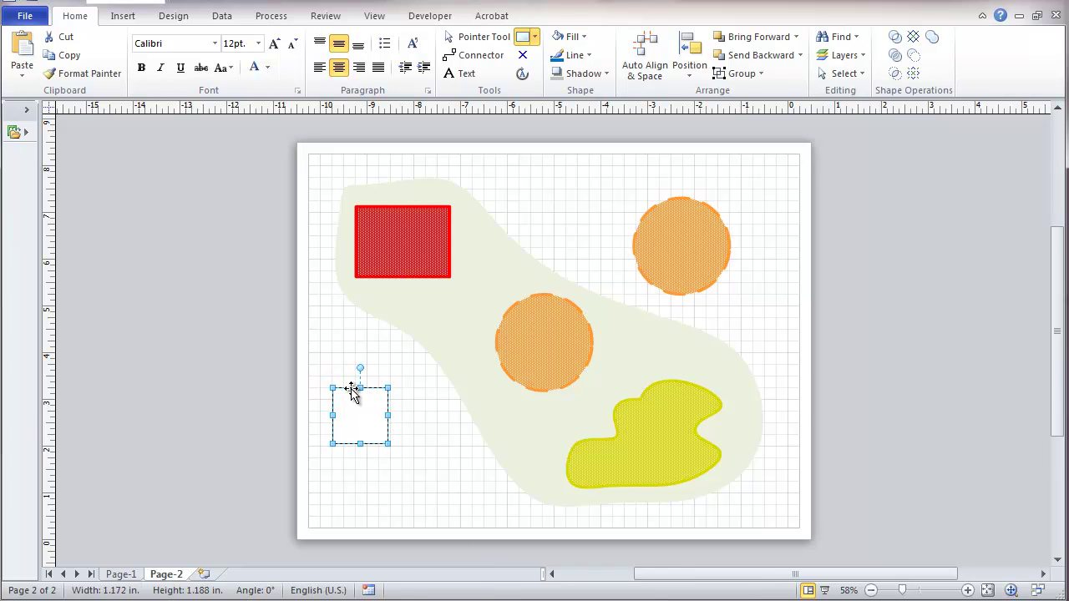
{"action": "mouse_move", "coordinate": [352, 388]}
{"action": "left_mouse_down"}
{"action": "mouse_move", "coordinate": [374, 414]}
{"action": "mouse_move", "coordinate": [390, 411]}
{"action": "mouse_move", "coordinate": [369, 430]}
{"action": "left_mouse_up"}
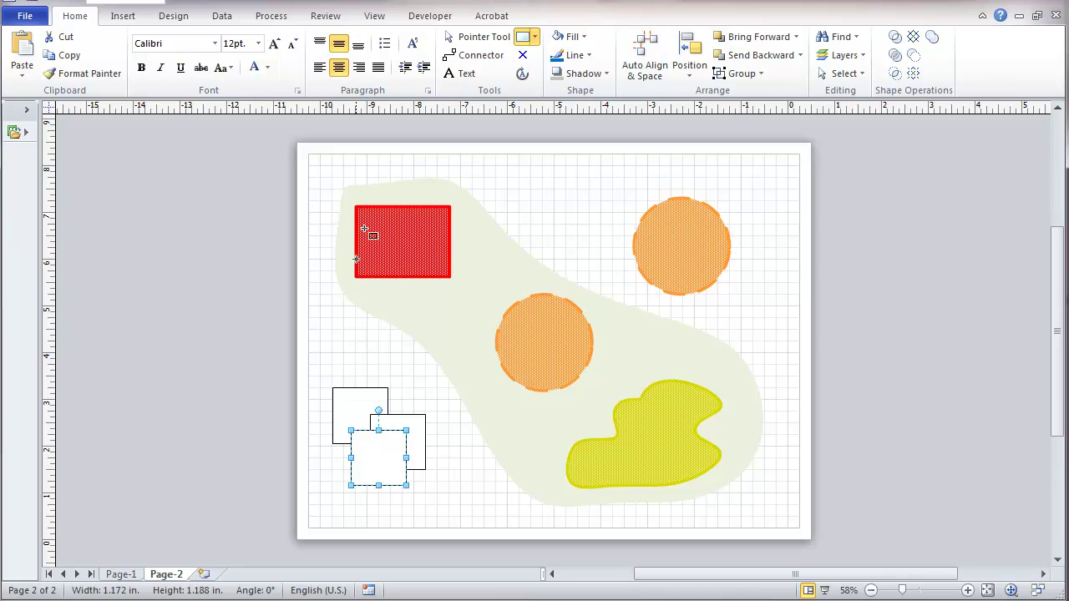
{"action": "left_click", "coordinate": [476, 36]}
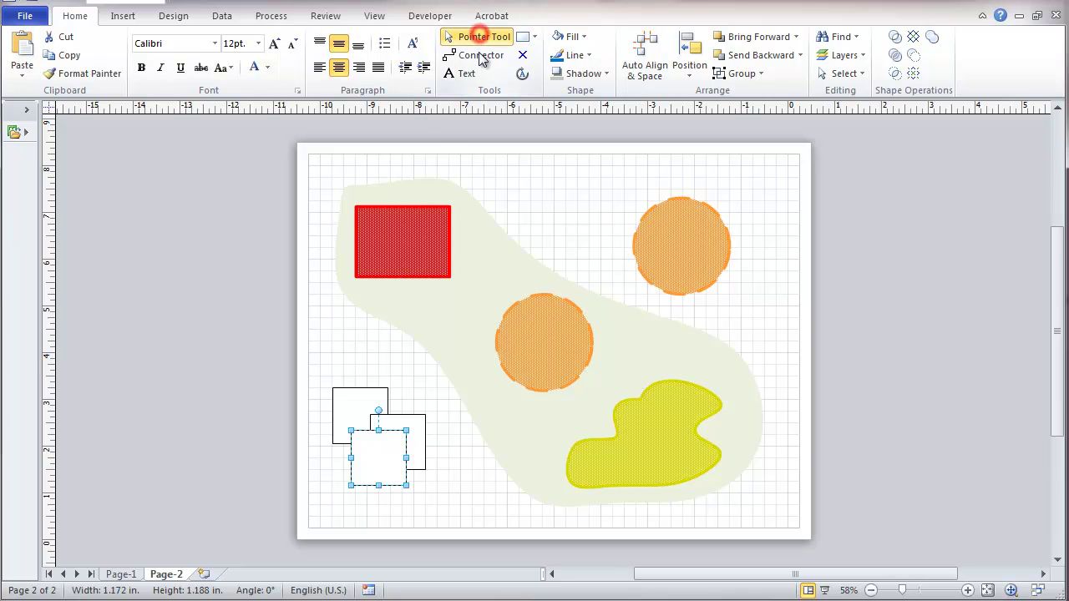
{"action": "left_click", "coordinate": [399, 372]}
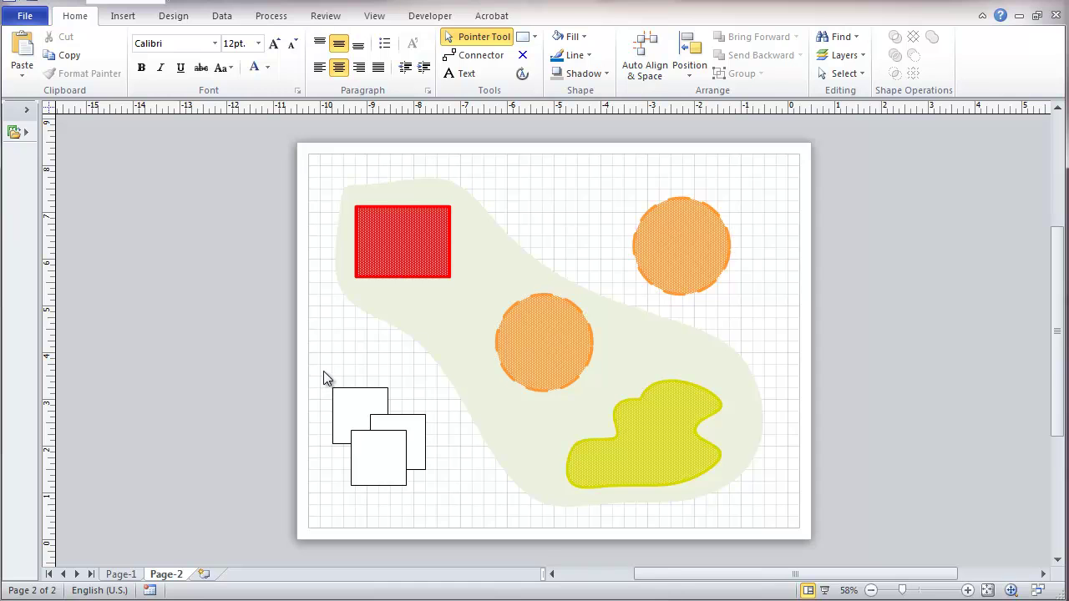
Group the three overlapping squares into one shape and deselect it
{"action": "left_click_drag", "start_coordinate": [319, 377], "coordinate": [440, 499]}
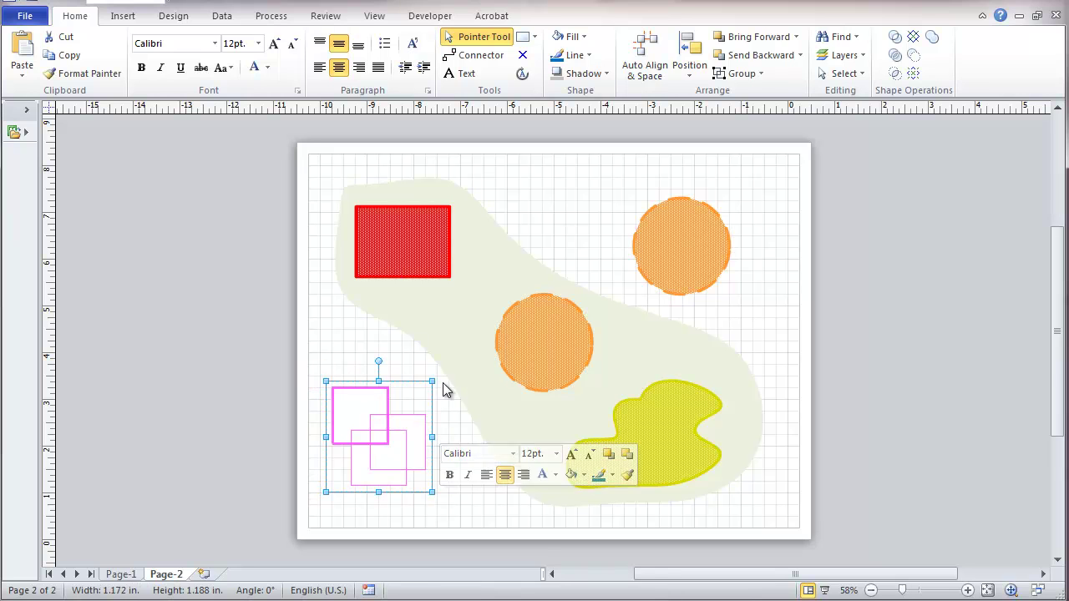
{"action": "right_click", "coordinate": [386, 409]}
{"action": "mouse_move", "coordinate": [451, 518]}
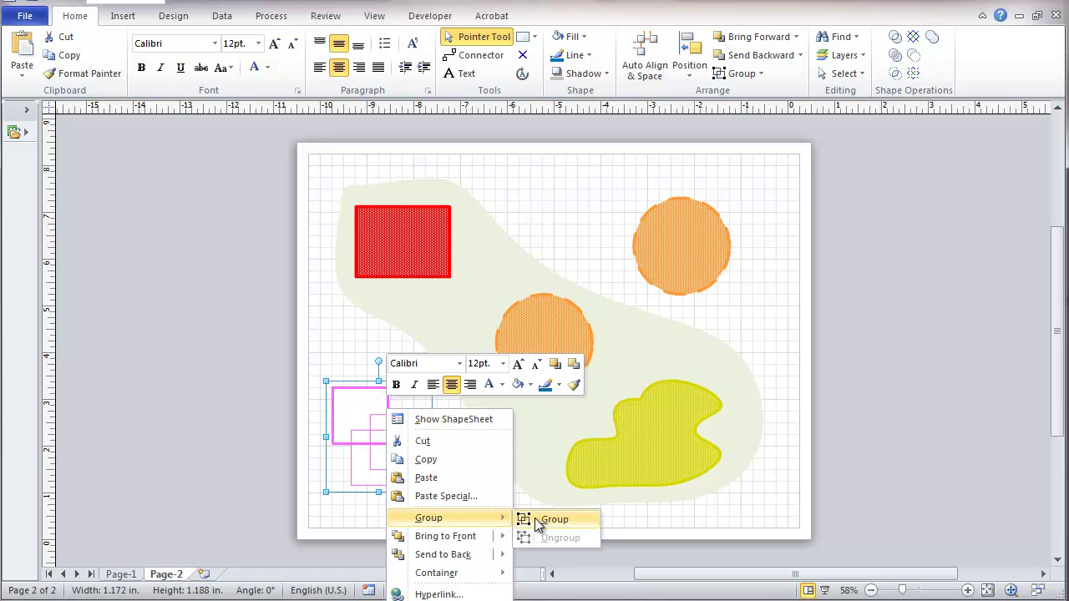
{"action": "left_click", "coordinate": [537, 522]}
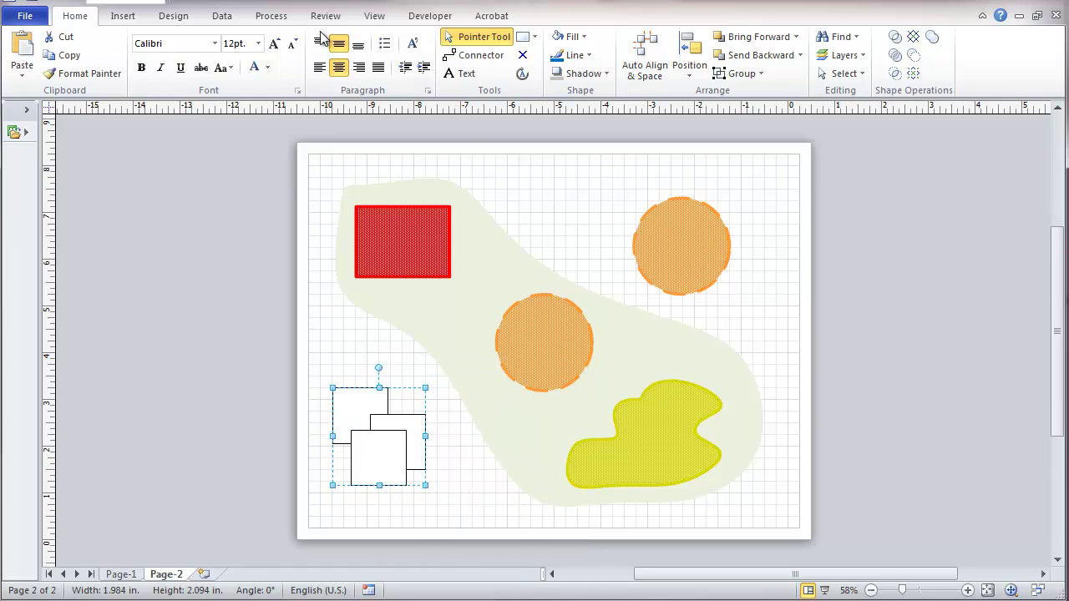
{"action": "left_click", "coordinate": [349, 345]}
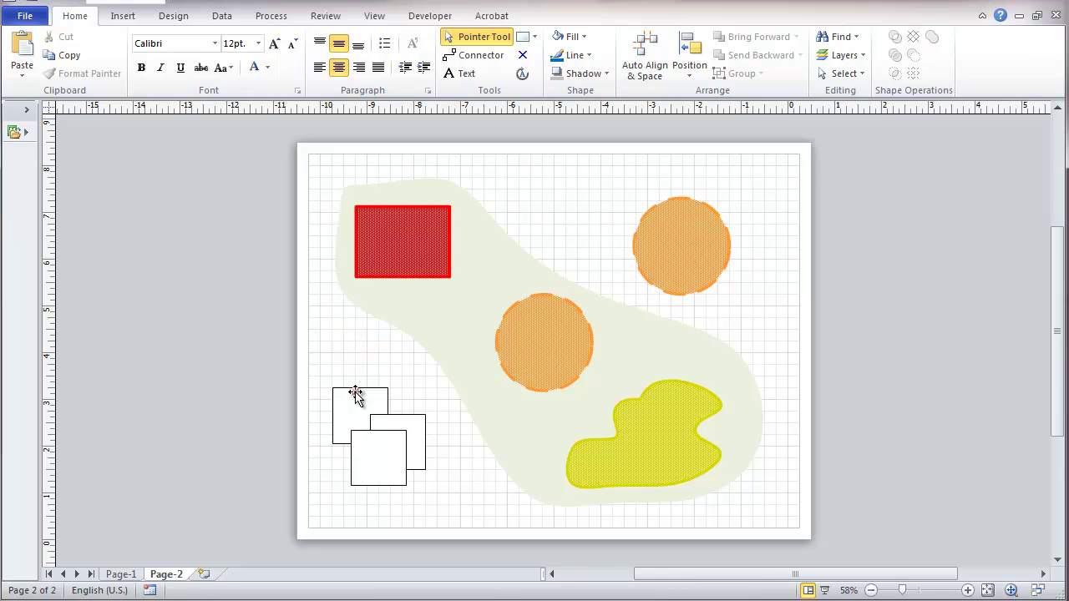
Assign the group of three squares to the Apples layer and deselect it
{"action": "left_click", "coordinate": [355, 396]}
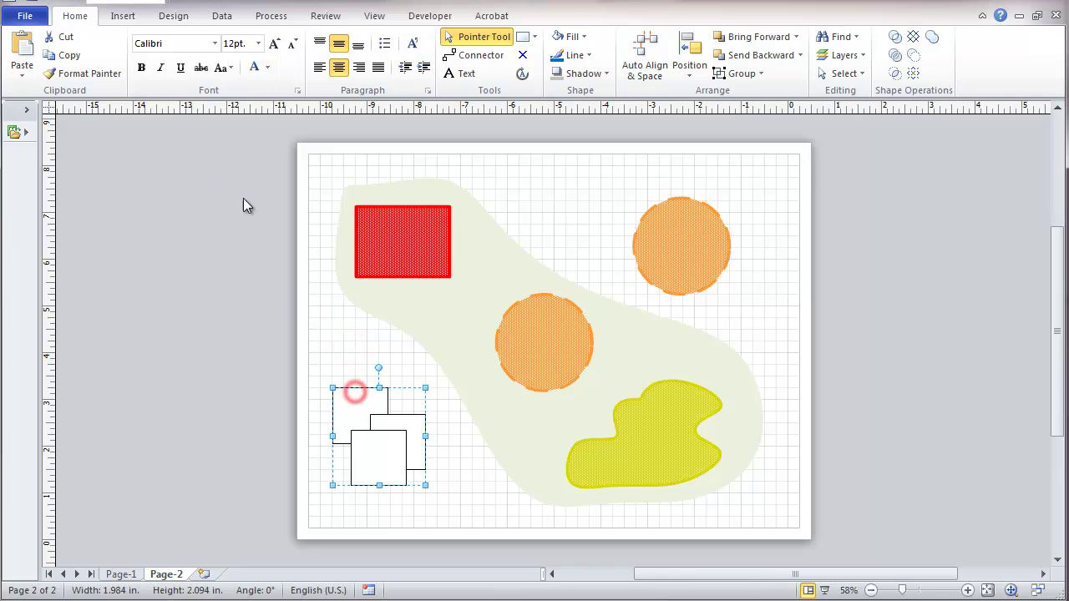
{"action": "left_click", "coordinate": [165, 3]}
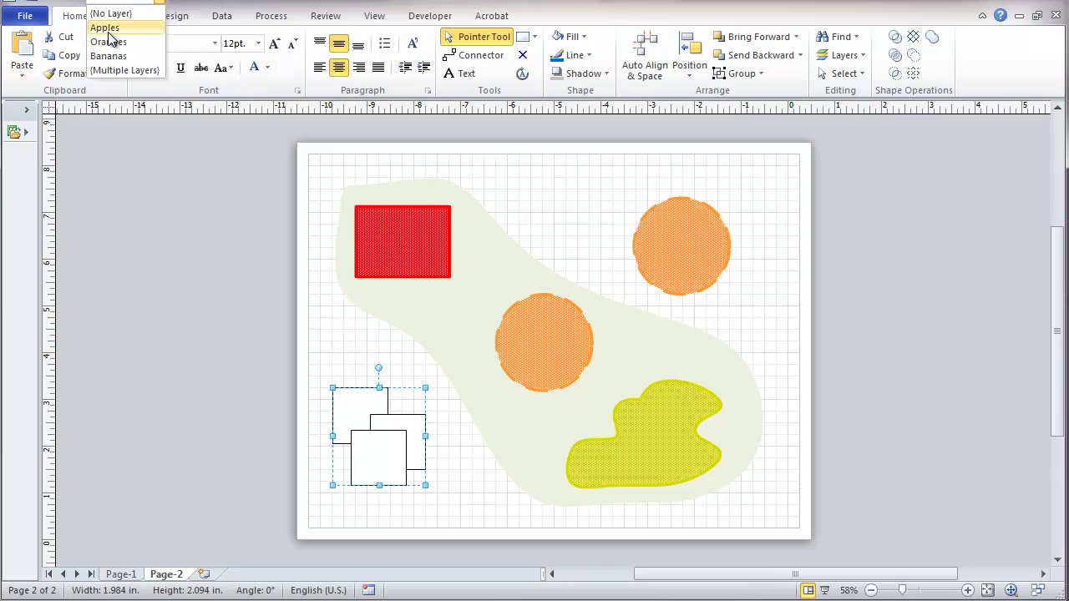
{"action": "left_click", "coordinate": [105, 28]}
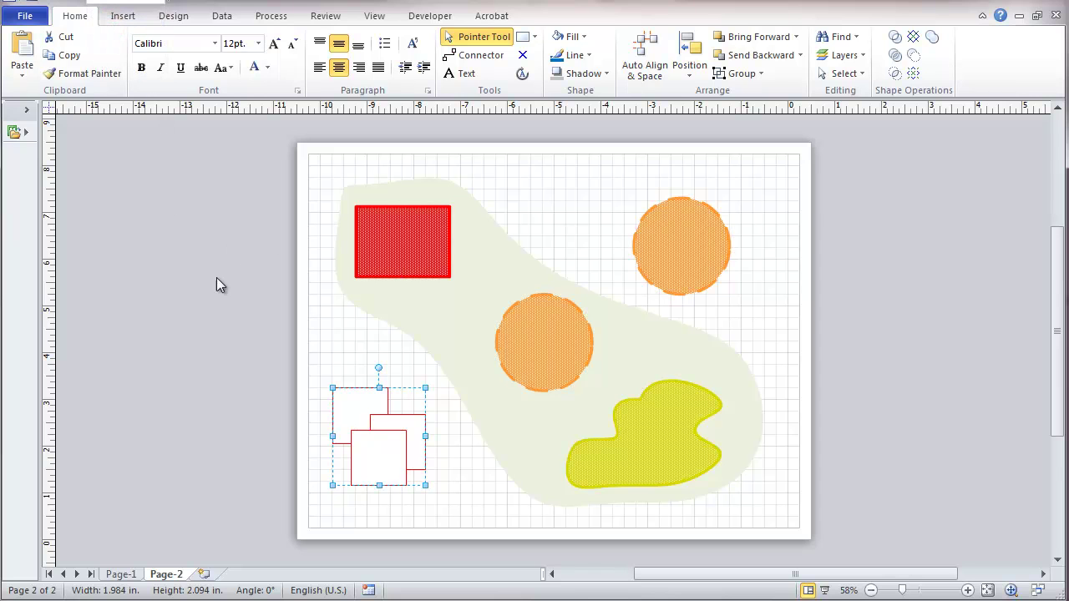
{"action": "left_click", "coordinate": [337, 353]}
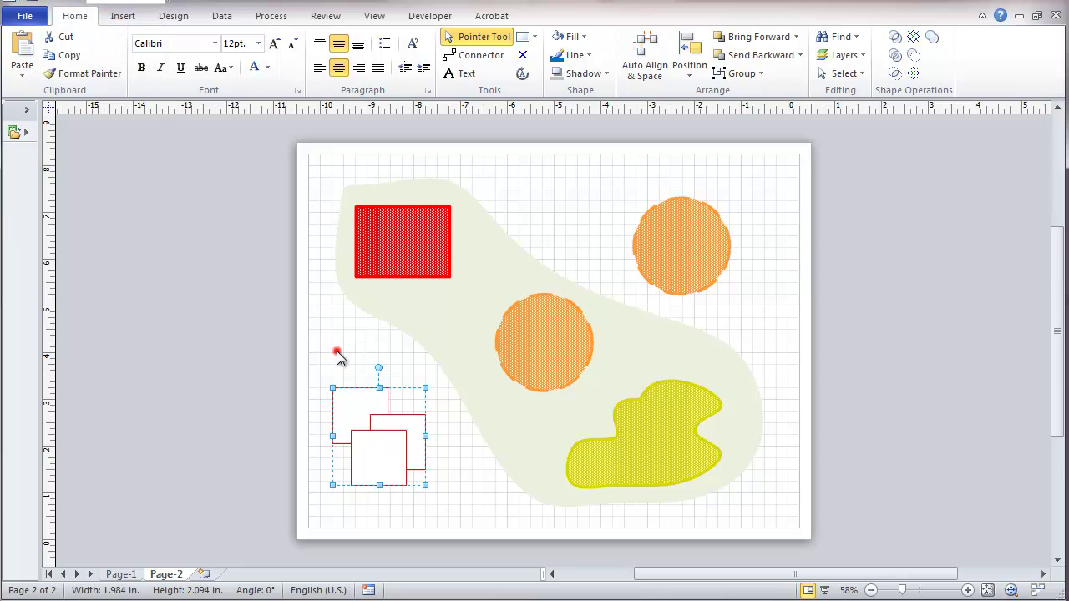
{"action": "left_click", "coordinate": [382, 428]}
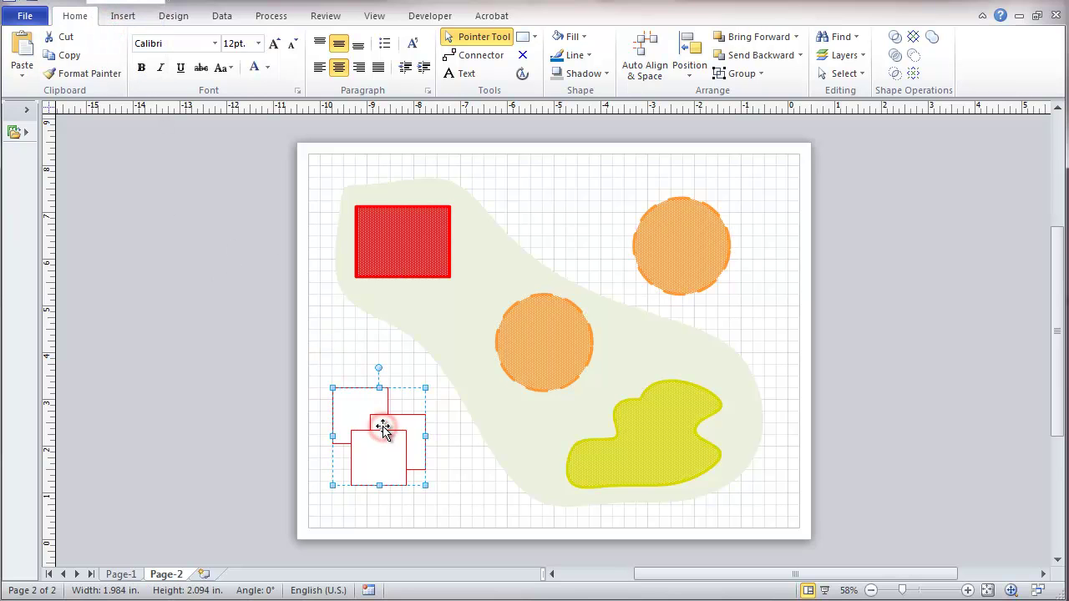
{"action": "left_click", "coordinate": [357, 354]}
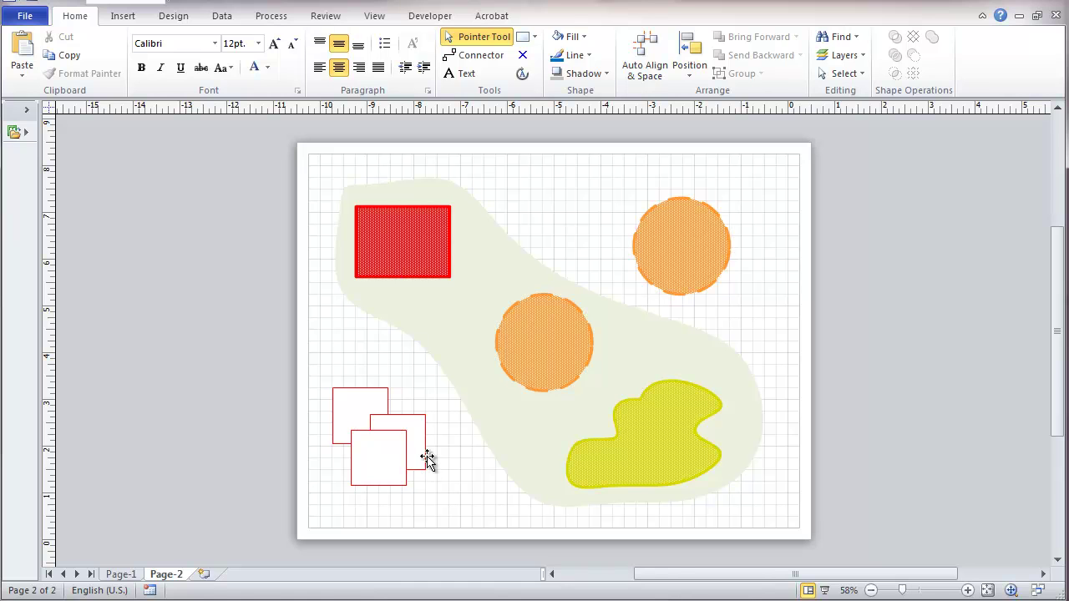
{"action": "left_click", "coordinate": [397, 431]}
{"action": "left_click", "coordinate": [460, 450]}
Hide the Apples layer and exclude it from printing in the layer properties, applying the change
{"action": "left_click", "coordinate": [847, 56]}
{"action": "left_click", "coordinate": [877, 93]}
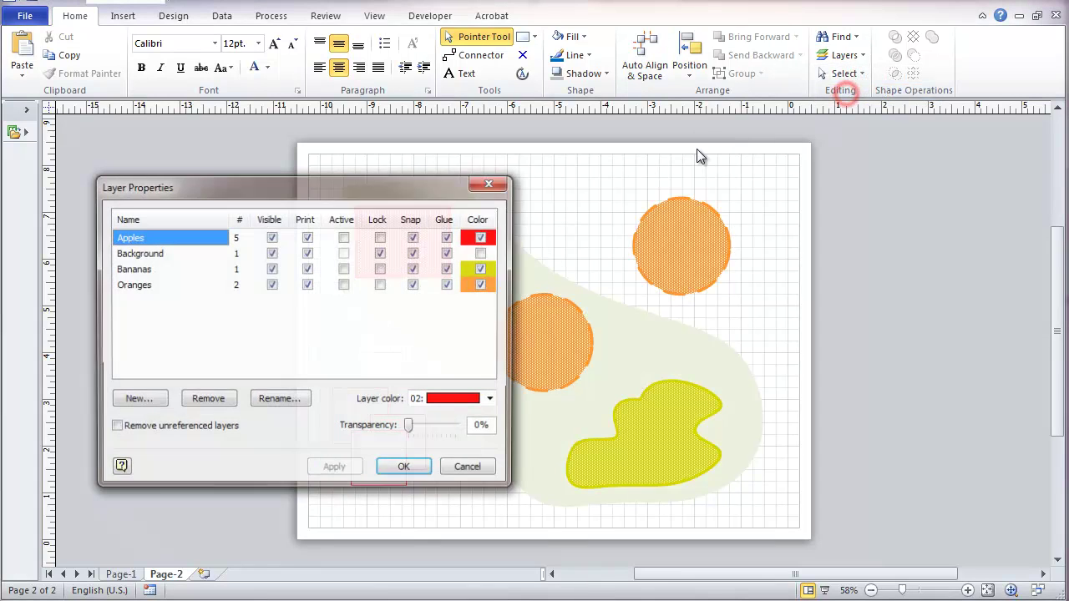
{"action": "left_click_drag", "start_coordinate": [323, 185], "coordinate": [781, 118]}
{"action": "left_click", "coordinate": [730, 171]}
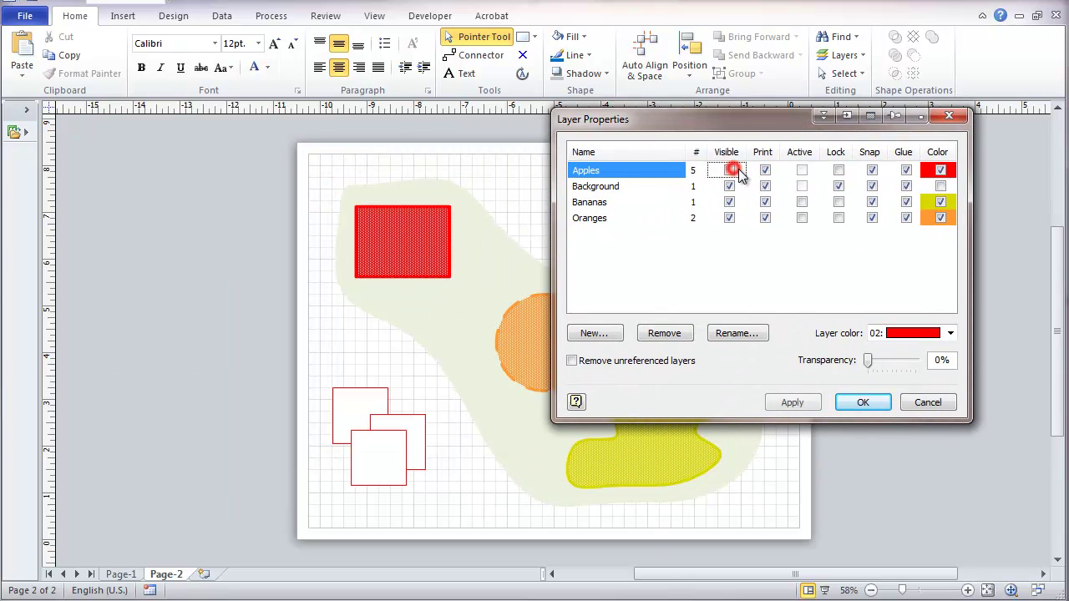
{"action": "left_click", "coordinate": [766, 170]}
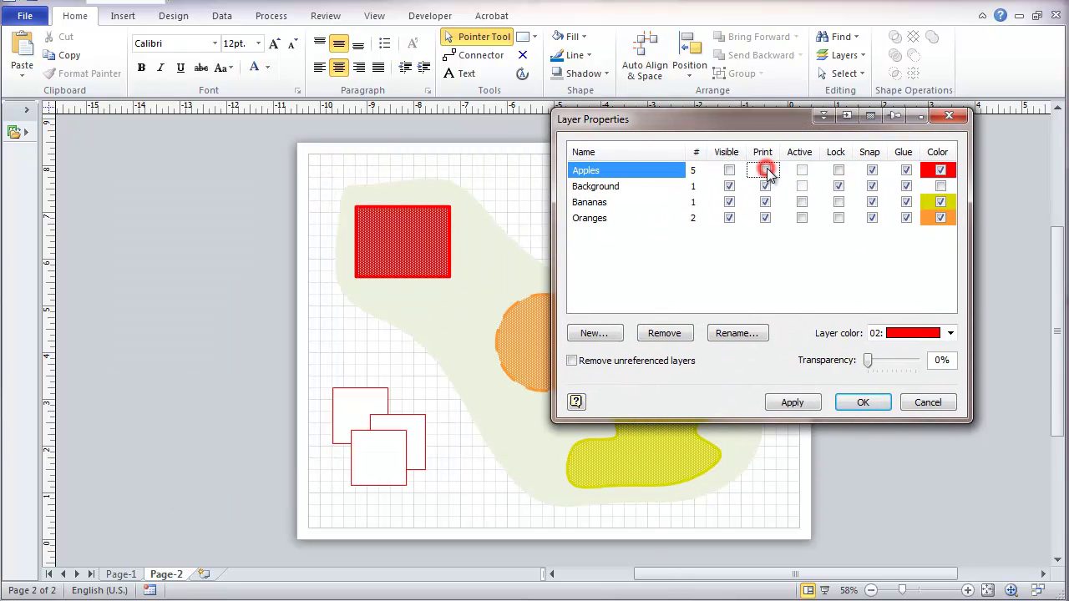
{"action": "left_click", "coordinate": [792, 403]}
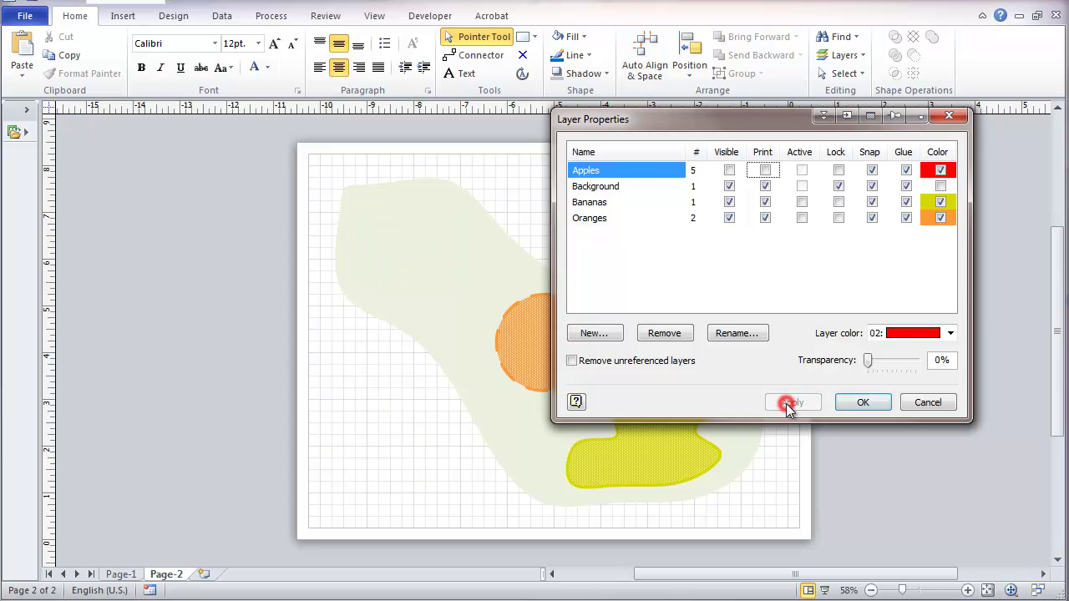
Make the Apples layer visible and printable again and close the layer properties
{"action": "left_click", "coordinate": [730, 170]}
{"action": "left_click", "coordinate": [766, 171]}
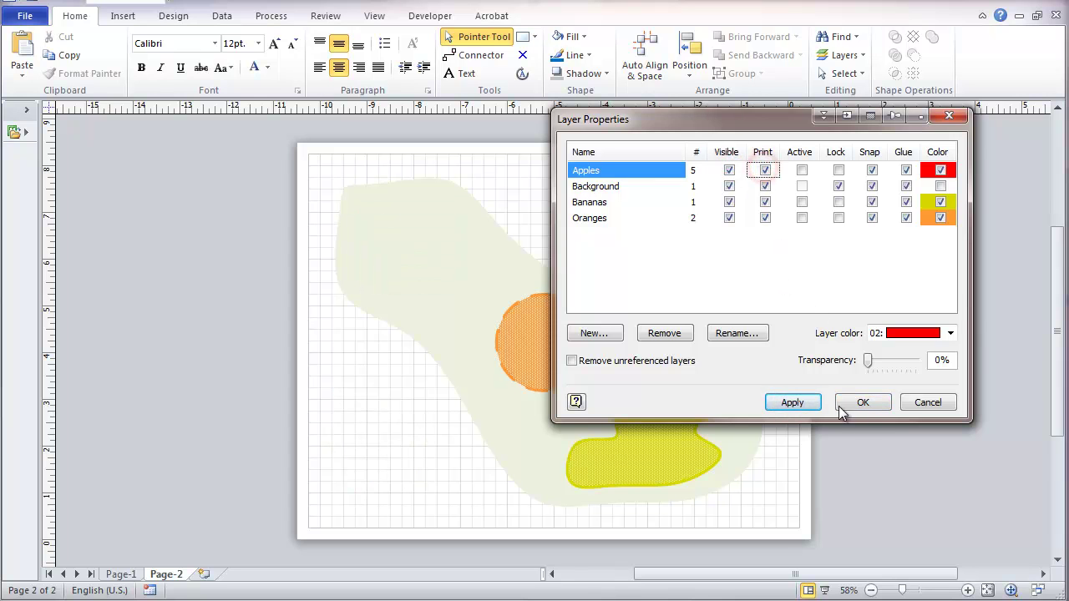
{"action": "left_click", "coordinate": [865, 403]}
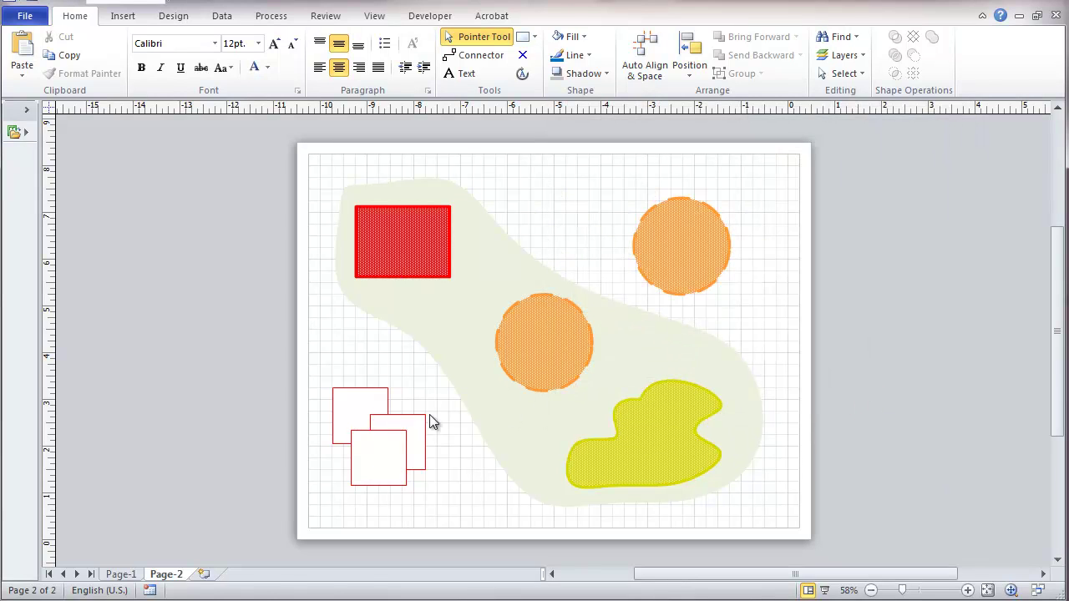
Set the layer assignment of the group of three squares to {No Layer} and deselect the group
{"action": "left_click", "coordinate": [380, 415]}
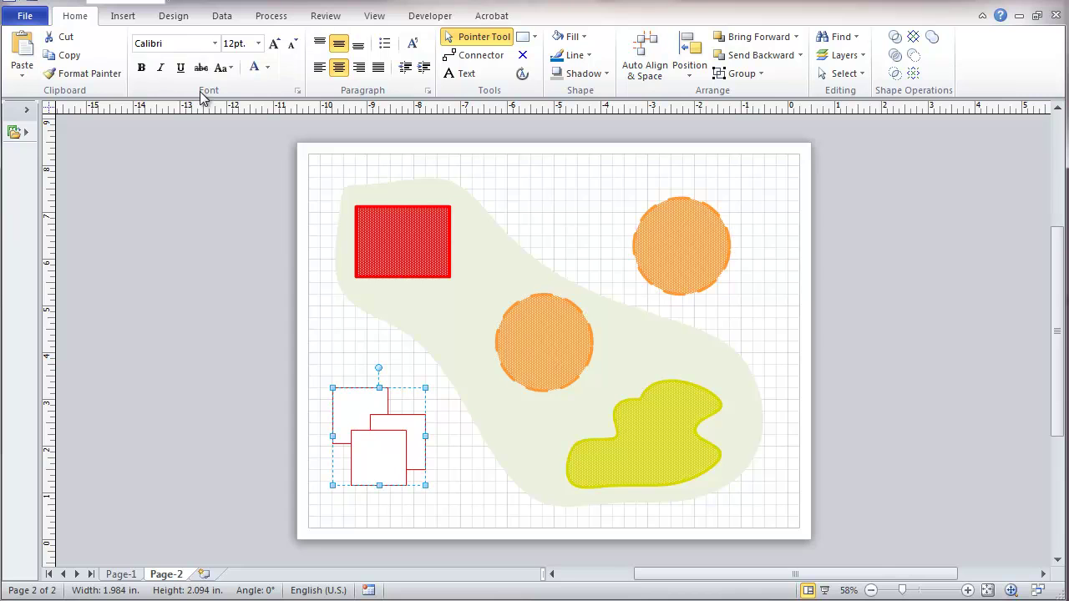
{"action": "left_click", "coordinate": [161, 3]}
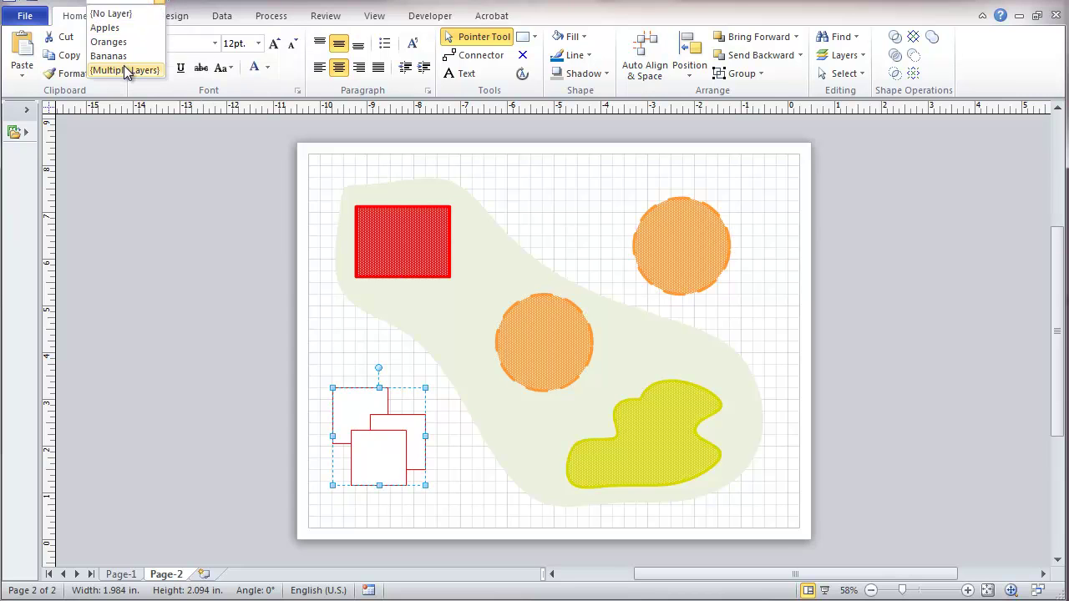
{"action": "left_click", "coordinate": [124, 14]}
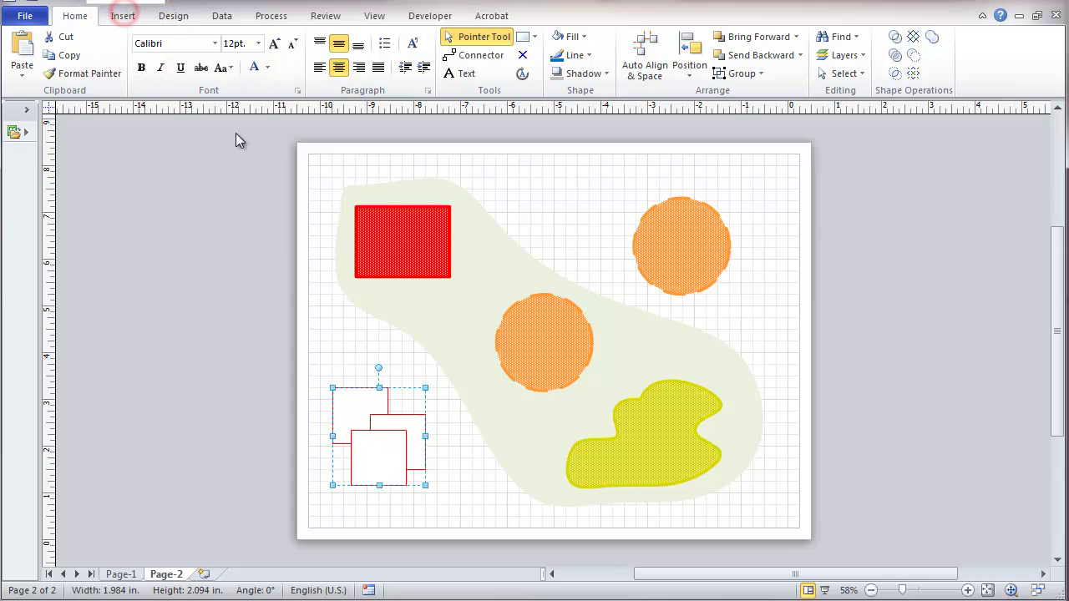
{"action": "left_click", "coordinate": [331, 318]}
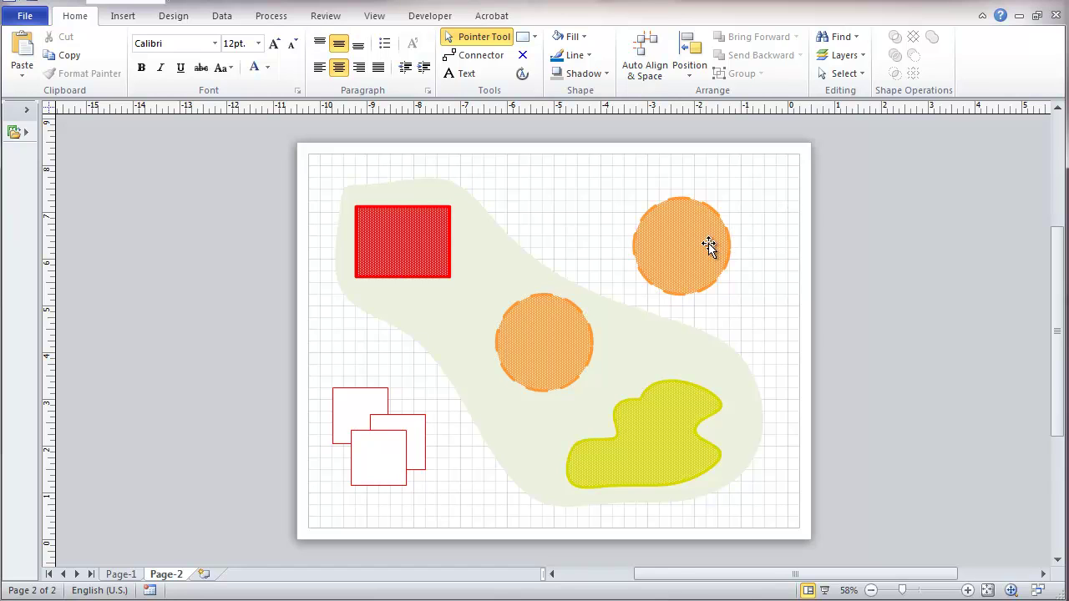
Make Oranges the active layer in the layer properties and accept the change
{"action": "left_click", "coordinate": [846, 59]}
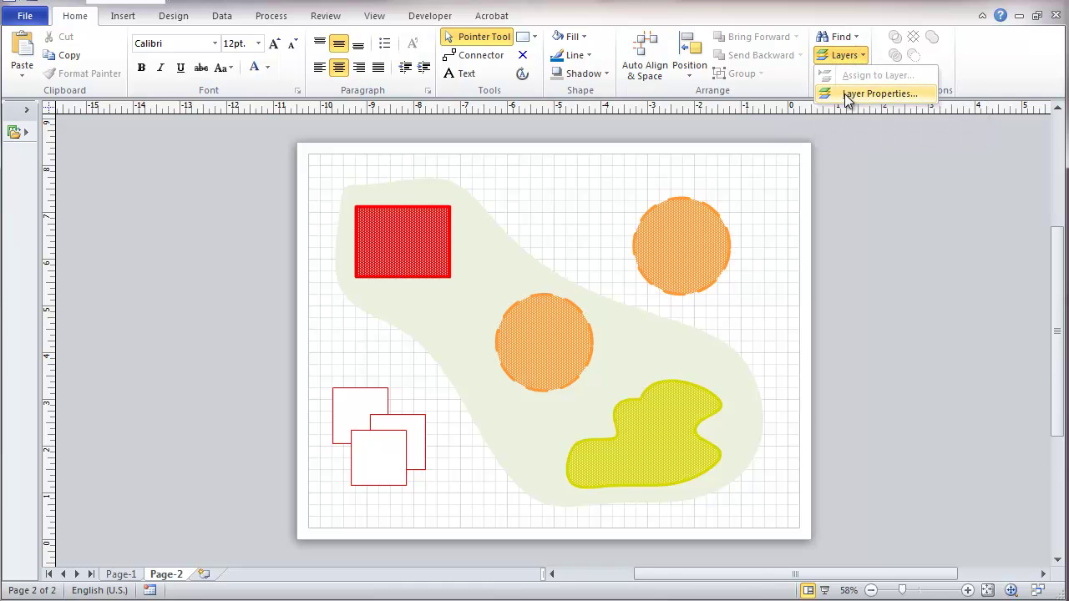
{"action": "left_click", "coordinate": [848, 95]}
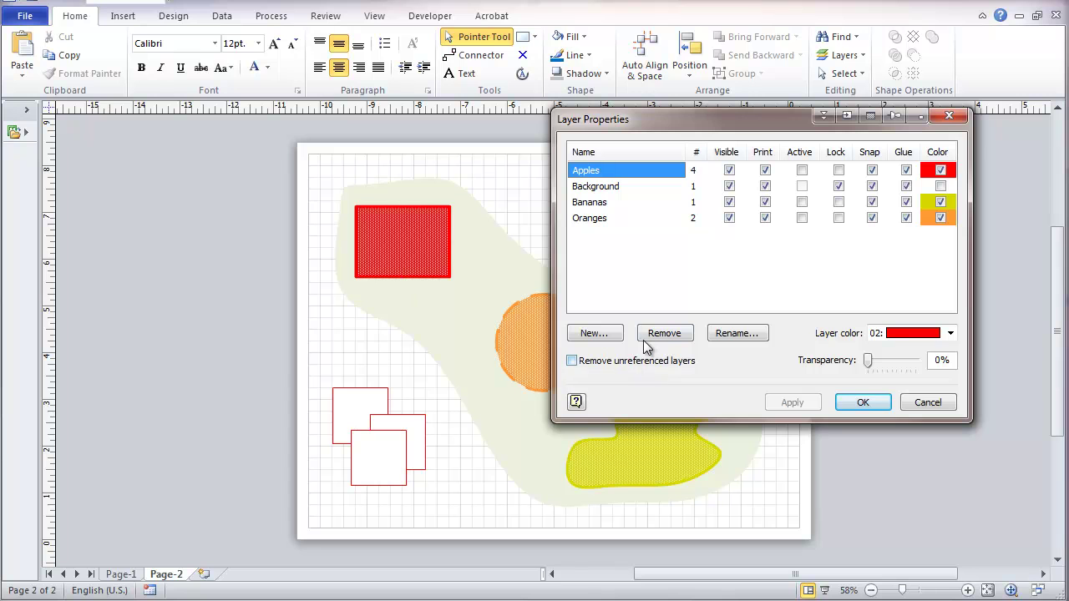
{"action": "left_click", "coordinate": [802, 219]}
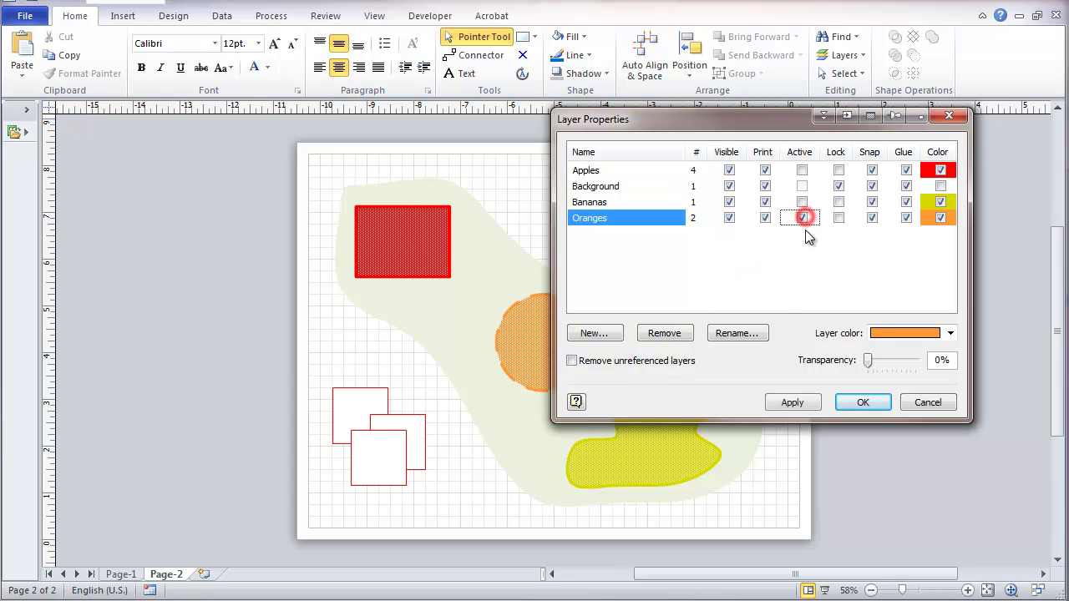
{"action": "left_click", "coordinate": [841, 402]}
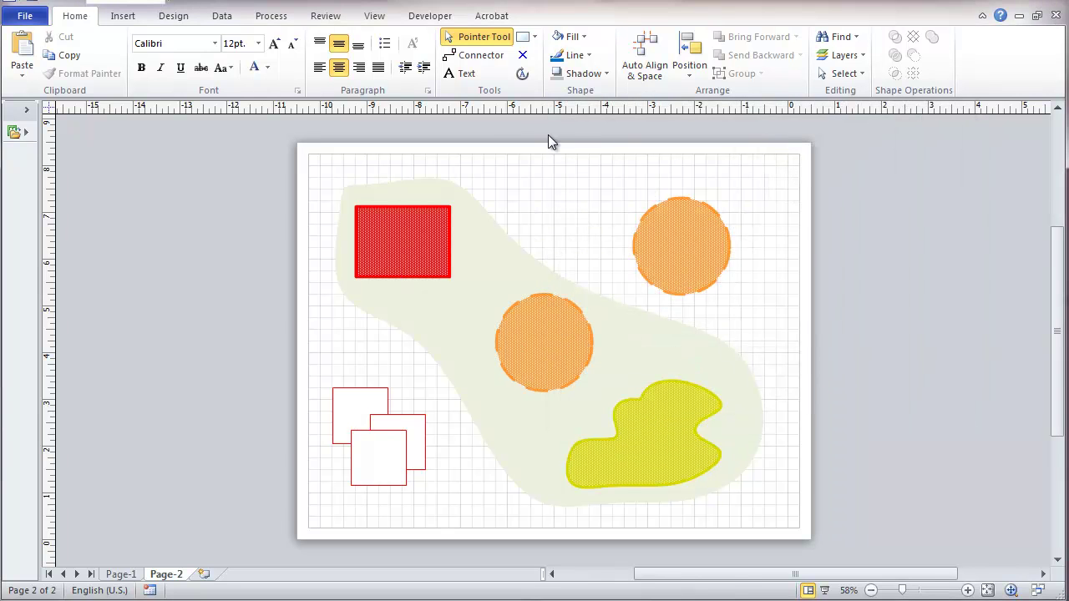
Draw a square about 1.05 by 1.06 in. between the red rectangle and the upper-right circle, and leave it selected
{"action": "left_click", "coordinate": [524, 36]}
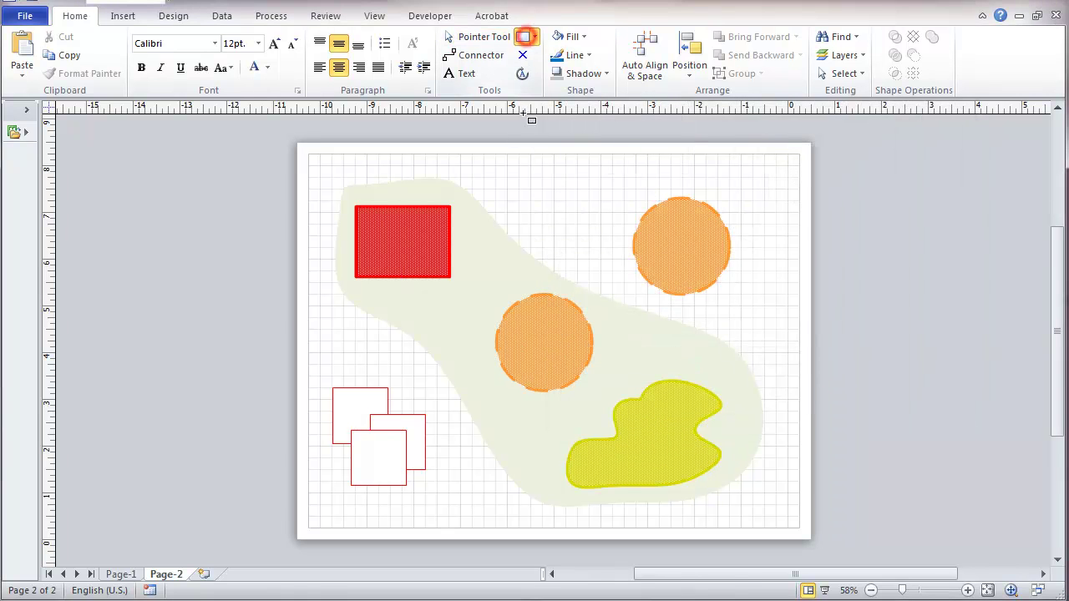
{"action": "left_click_drag", "start_coordinate": [531, 191], "coordinate": [583, 238]}
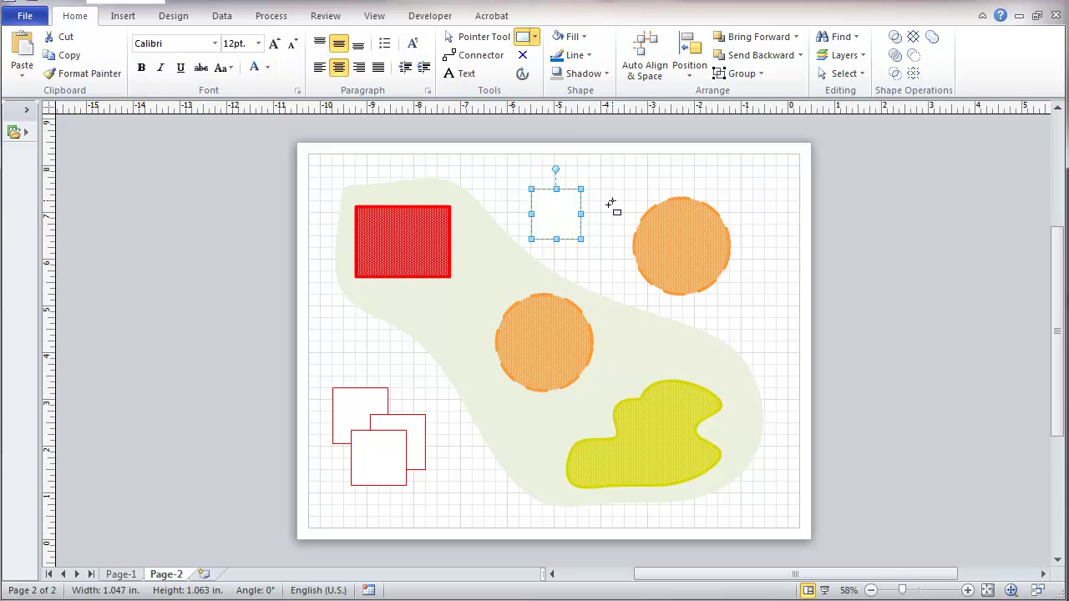
{"action": "left_click", "coordinate": [610, 207]}
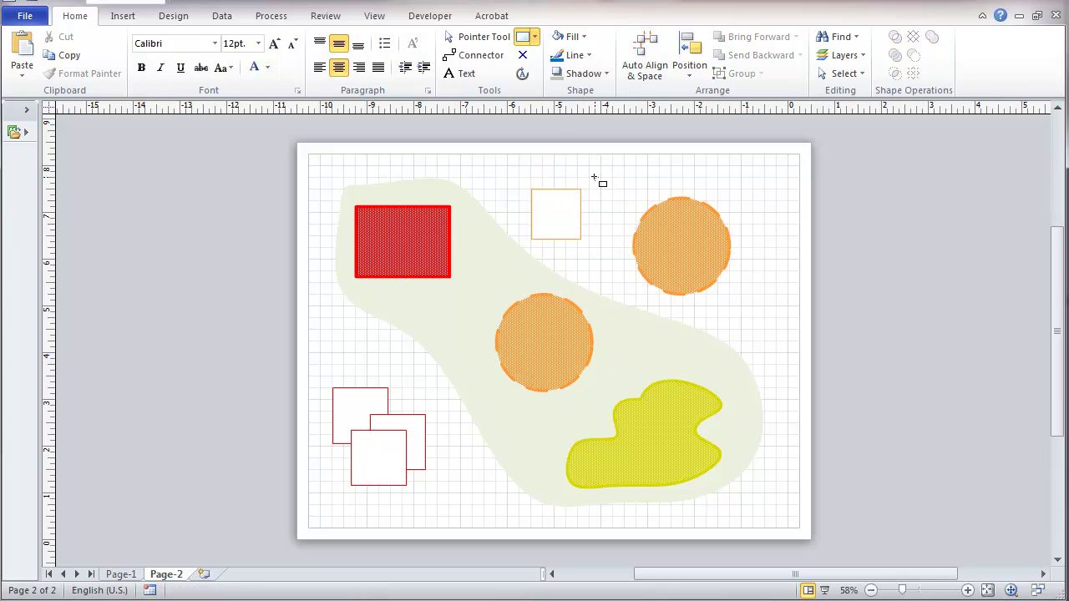
{"action": "left_click", "coordinate": [483, 38]}
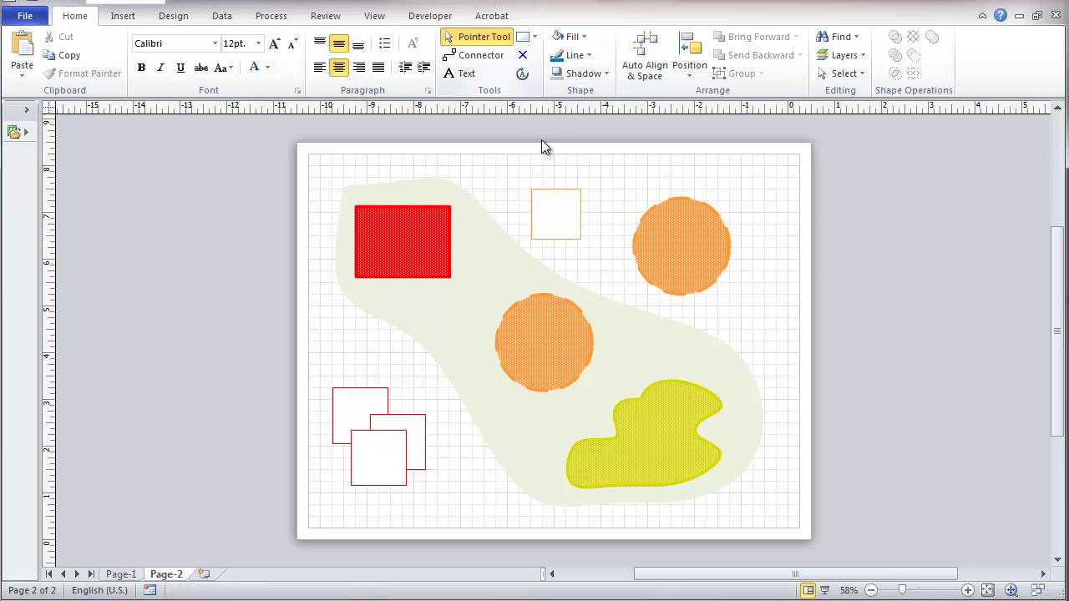
{"action": "left_click", "coordinate": [543, 194]}
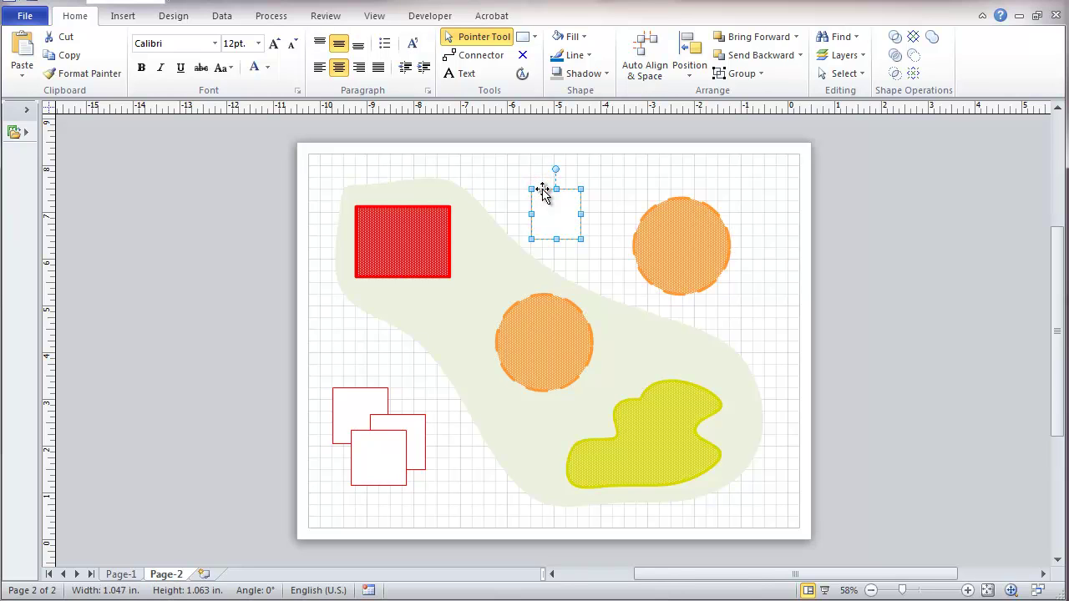
Delete the selected square and turn off the Active setting of the Oranges layer in the layer properties
{"action": "key", "text": "Delete"}
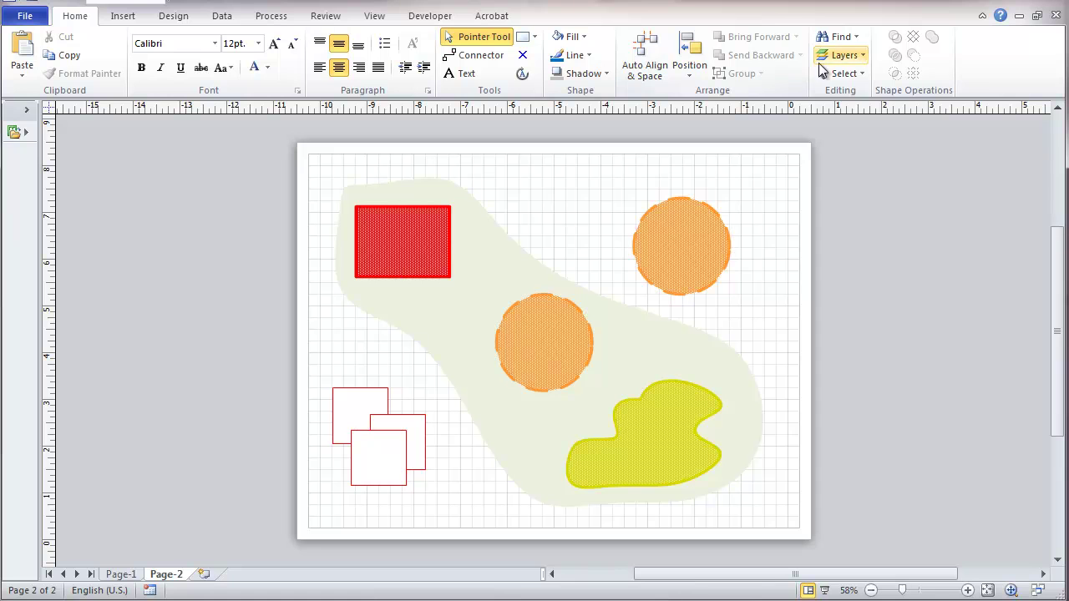
{"action": "left_click", "coordinate": [846, 58]}
{"action": "left_click", "coordinate": [844, 91]}
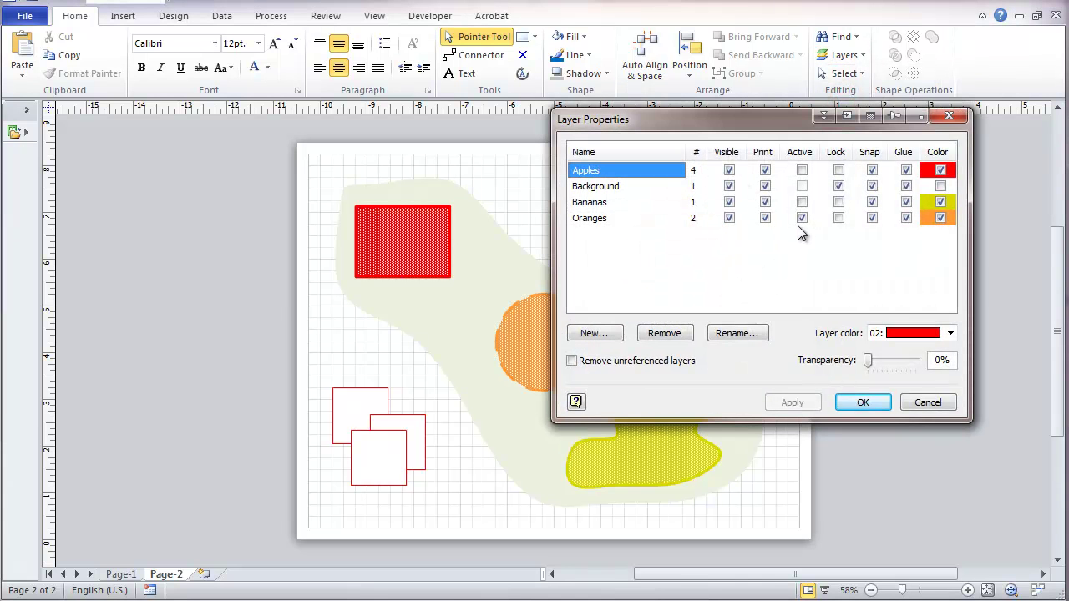
{"action": "left_click", "coordinate": [802, 218]}
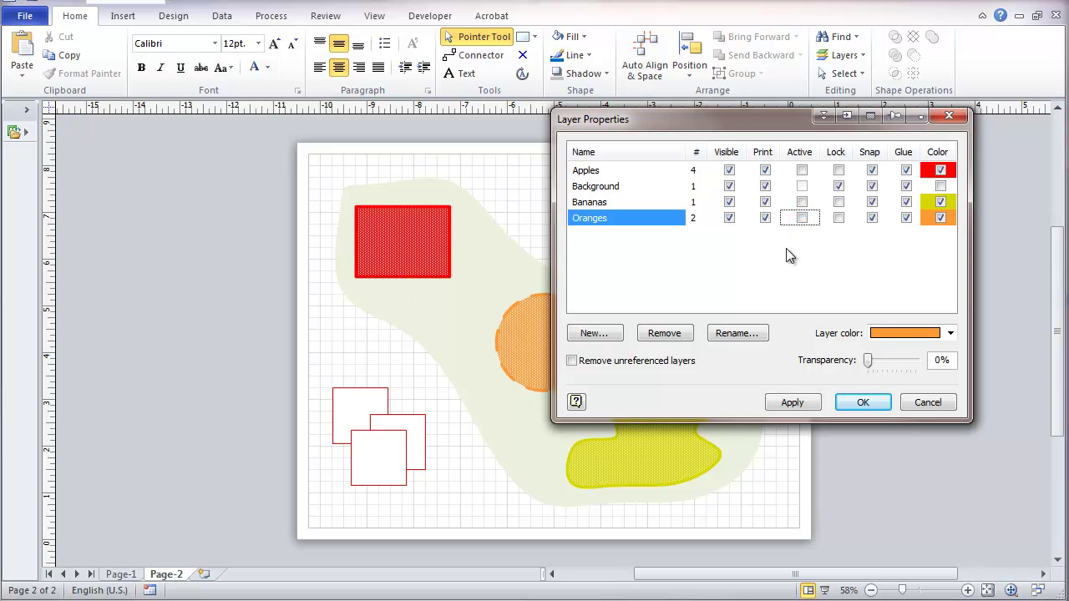
{"action": "left_click", "coordinate": [794, 274]}
{"action": "left_click", "coordinate": [861, 404]}
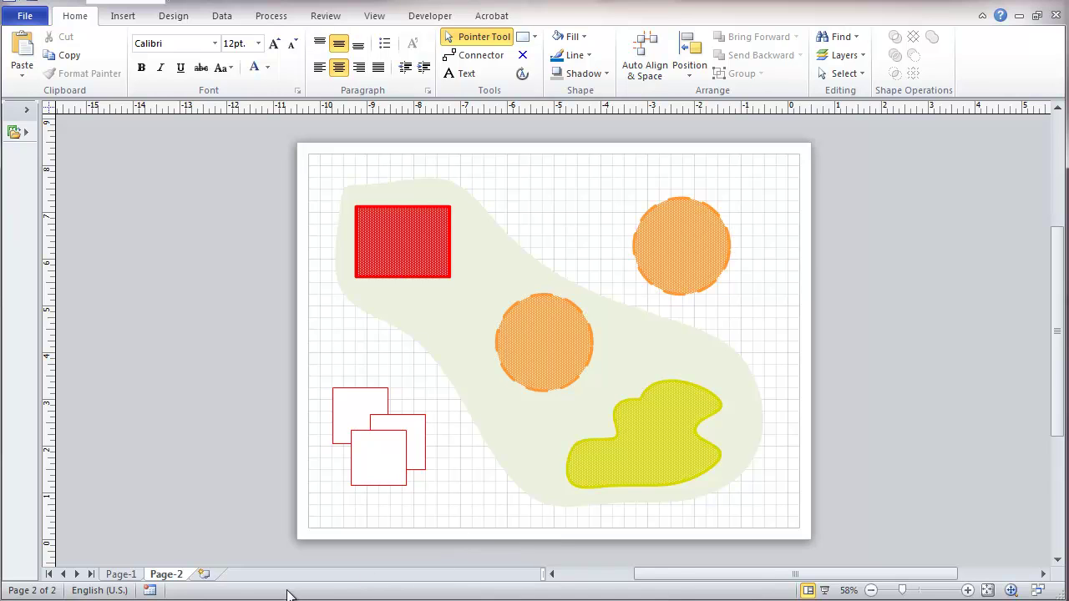
Add a blank page after Page-2 and check its layer properties without making changes before returning to Page-2
{"action": "left_click", "coordinate": [205, 574]}
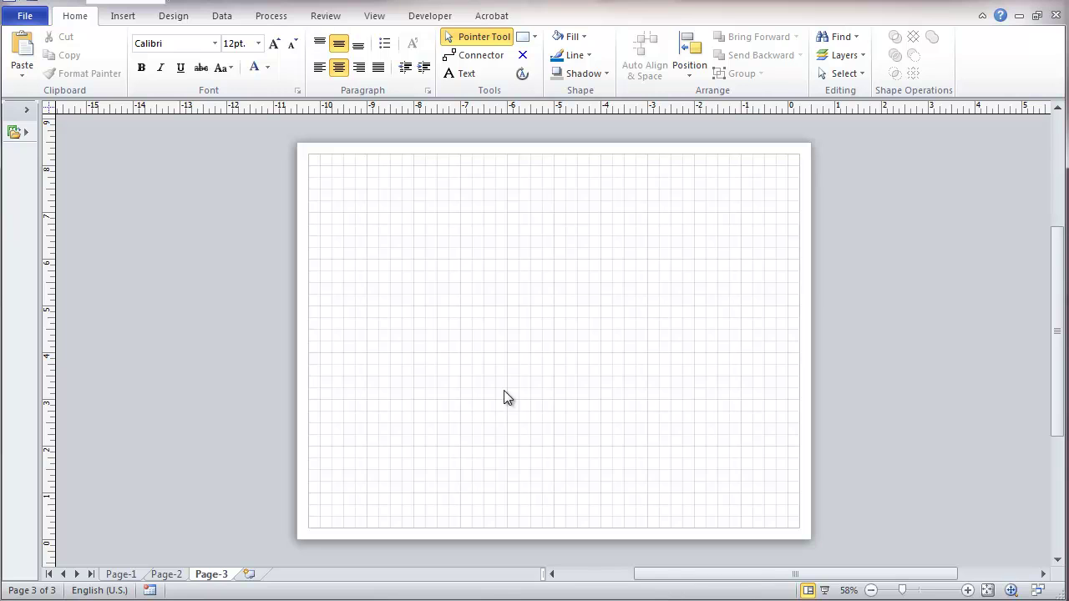
{"action": "left_click", "coordinate": [860, 57]}
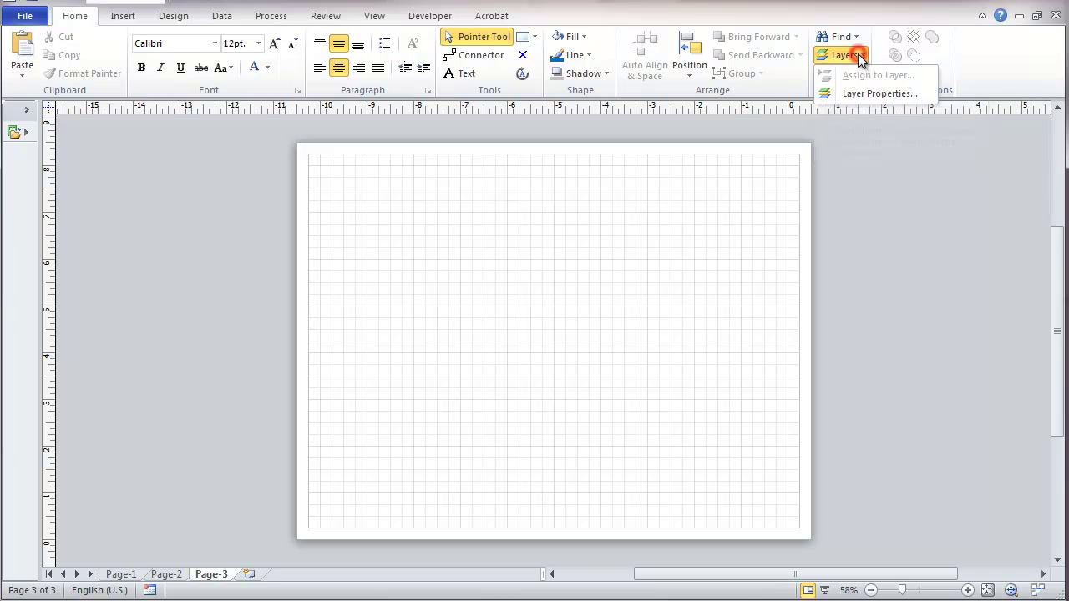
{"action": "left_click", "coordinate": [861, 97]}
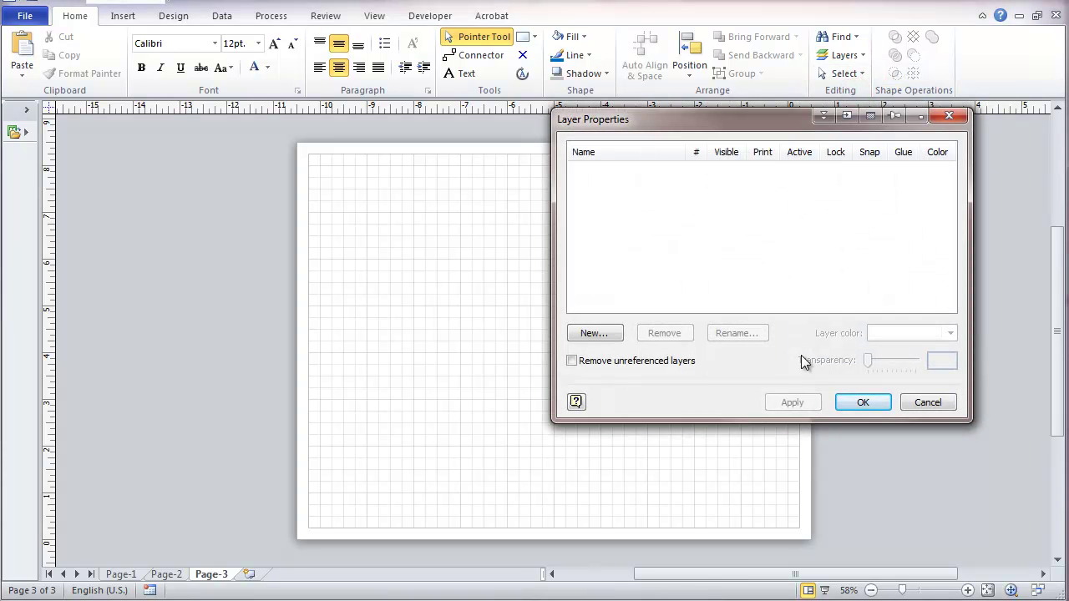
{"action": "left_click", "coordinate": [907, 405]}
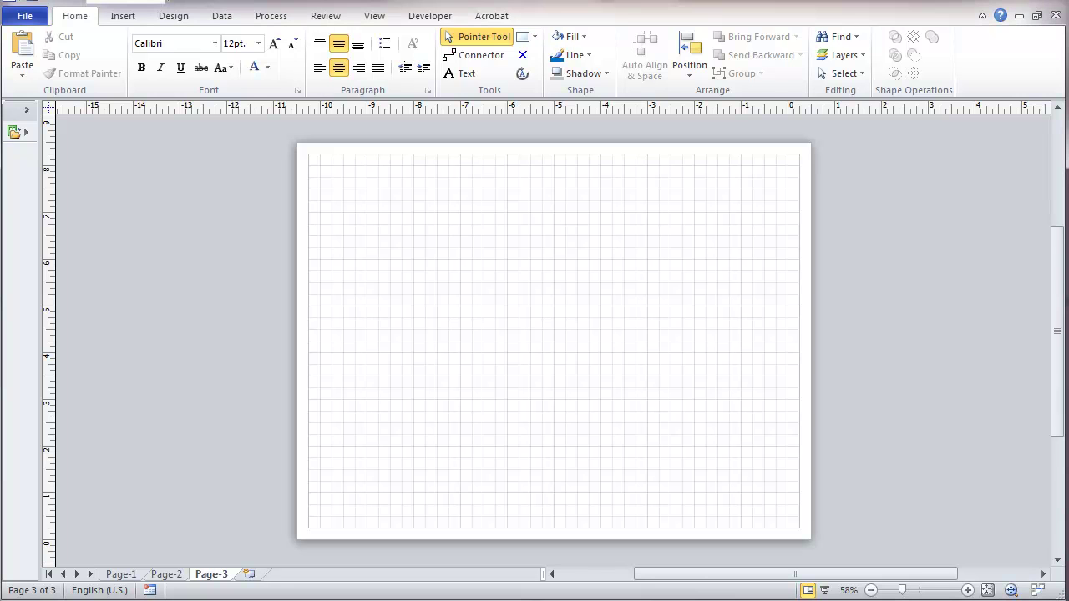
{"action": "key", "text": "ctrl+Page_Up"}
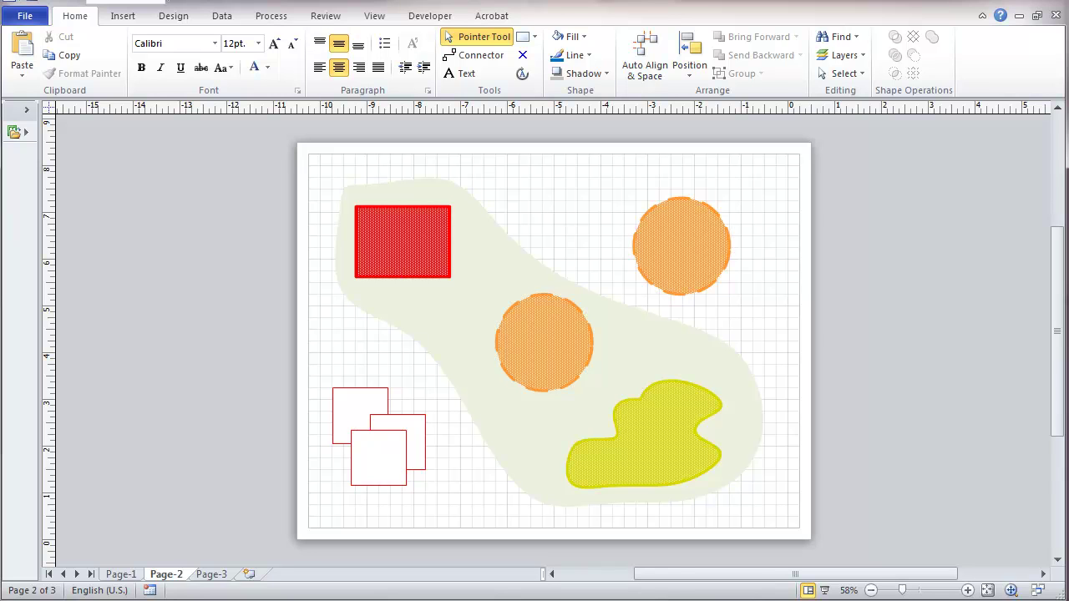